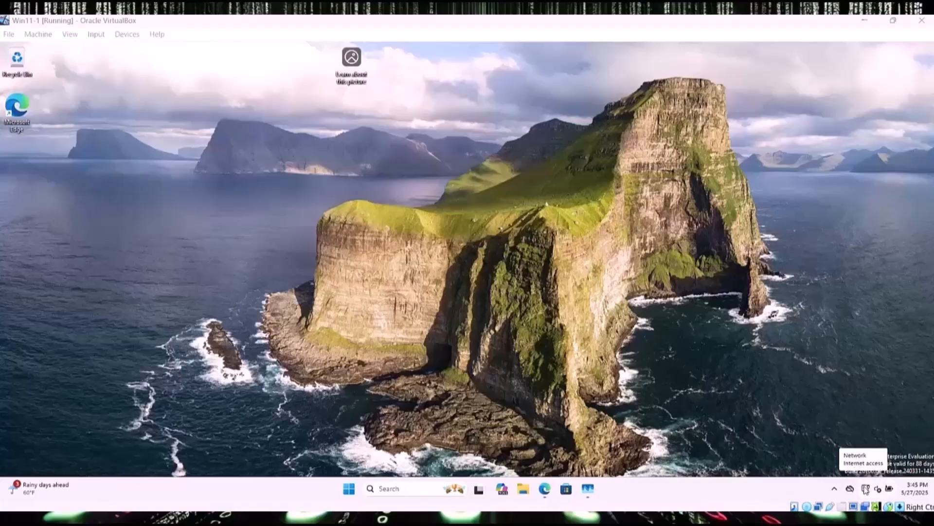
Step: Show the Ethernet connection's IP details: Automatic (DHCP) with IPv4 address 10.0.1.2
{"action": "right_click", "coordinate": [866, 489]}
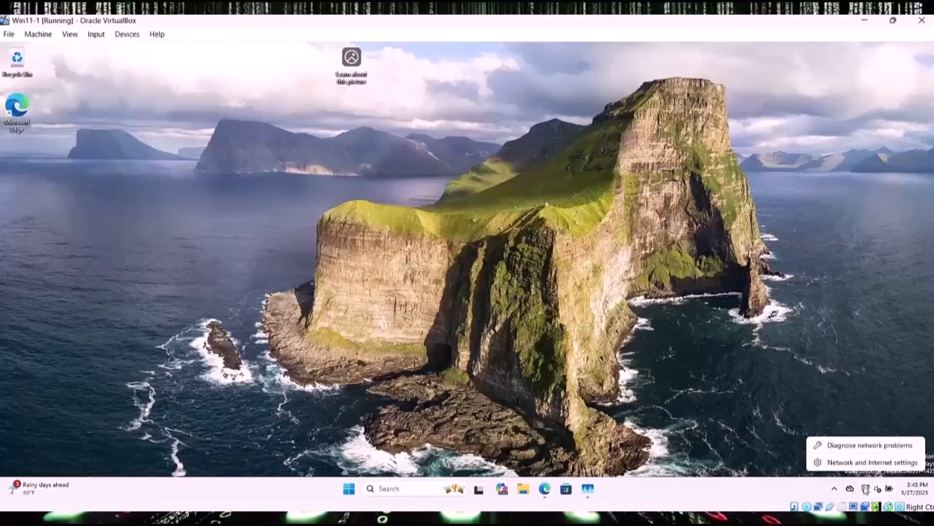
{"action": "left_click", "coordinate": [843, 462]}
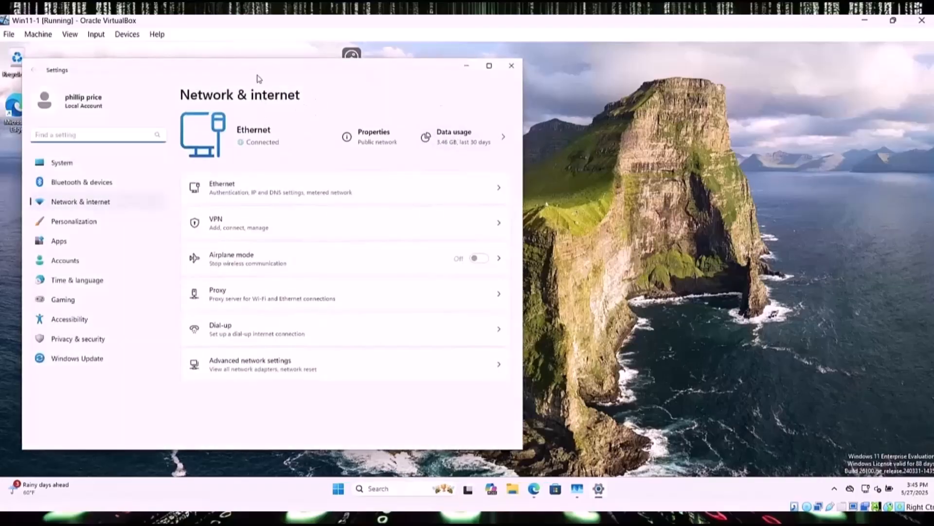
{"action": "left_click_drag", "start_coordinate": [257, 74], "coordinate": [472, 69]}
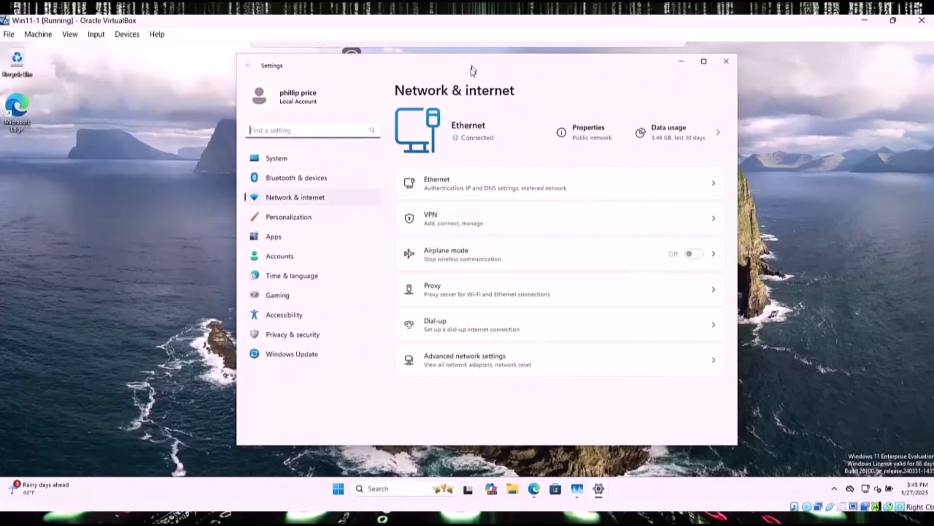
{"action": "left_click", "coordinate": [445, 188]}
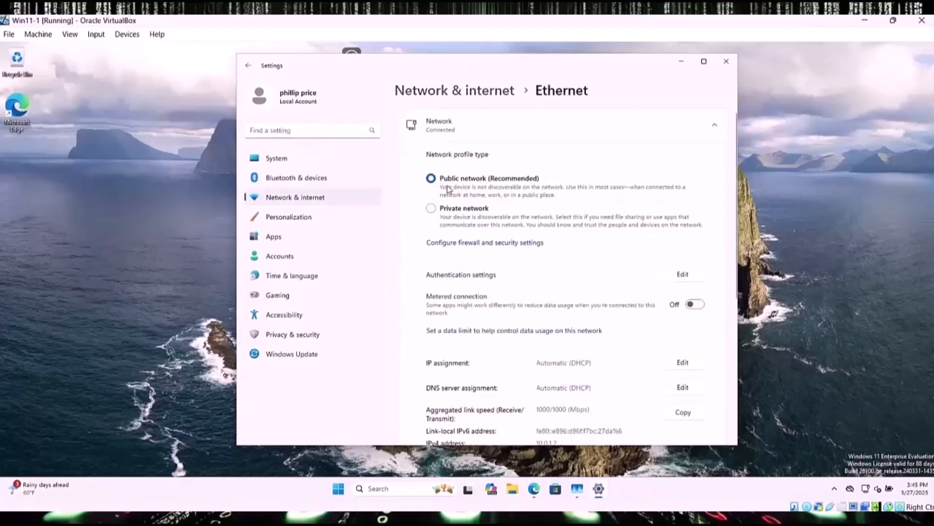
{"action": "scroll", "coordinate": [622, 341], "scroll_direction": "down", "scroll_amount": 1}
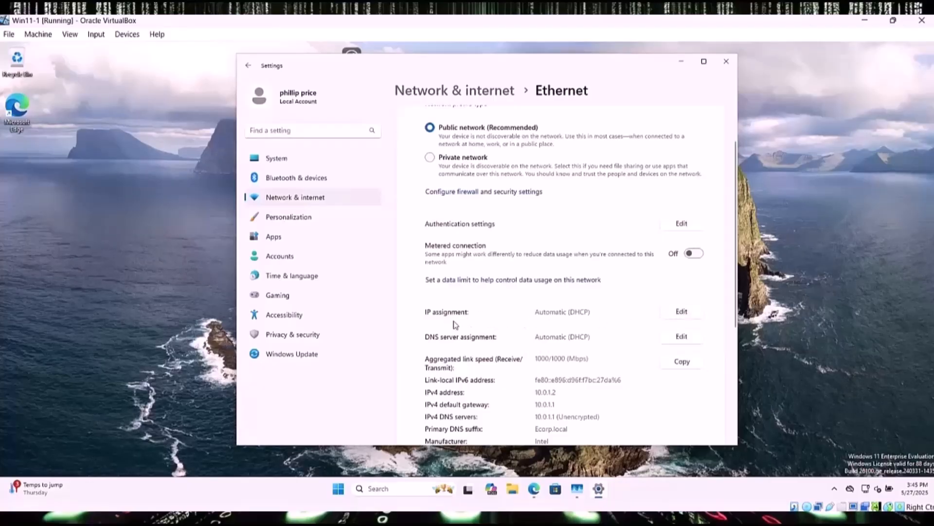
Step: Switch the Ethernet IP assignment to Manual and turn IPv4 on
{"action": "left_click", "coordinate": [680, 311]}
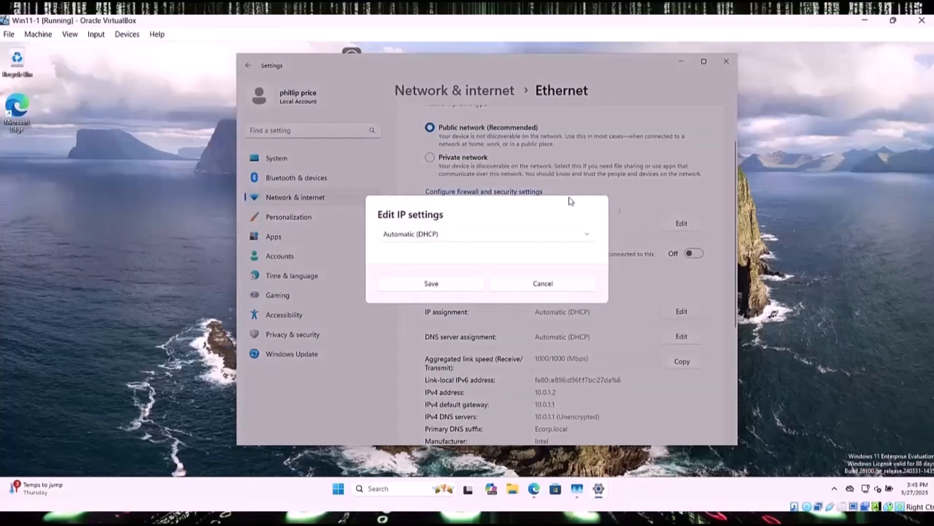
{"action": "left_click", "coordinate": [492, 236]}
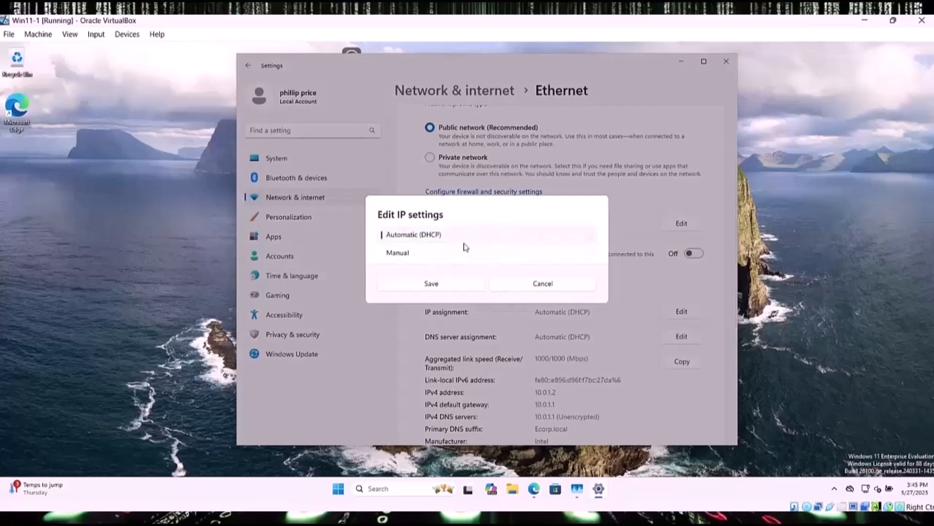
{"action": "left_click", "coordinate": [396, 255]}
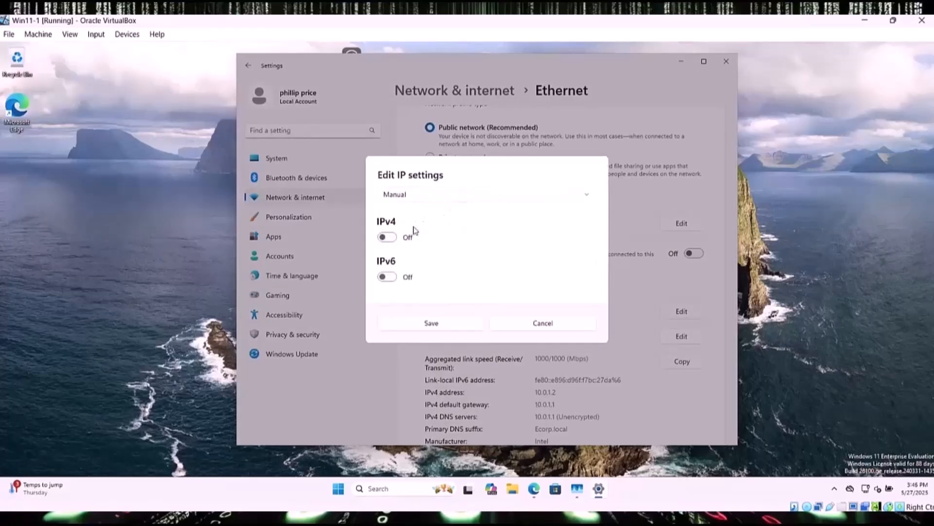
{"action": "left_click", "coordinate": [386, 237]}
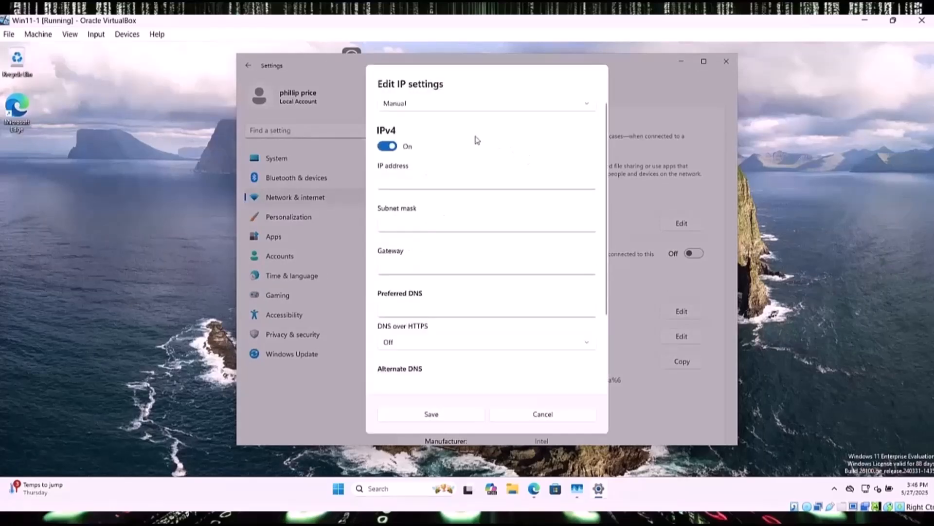
Step: Enter IP 10.0.1.2, mask 255.255.255.0, gateway 10.0.1.1 and preferred DNS 10.0.1.3
{"action": "left_click", "coordinate": [403, 184]}
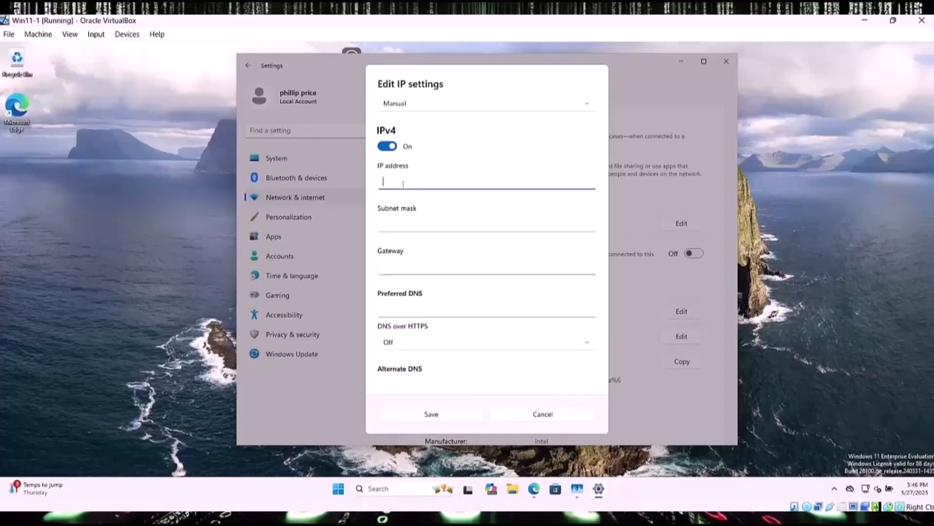
{"action": "type", "text": "10.0.1.2"}
{"action": "left_click", "coordinate": [397, 225]}
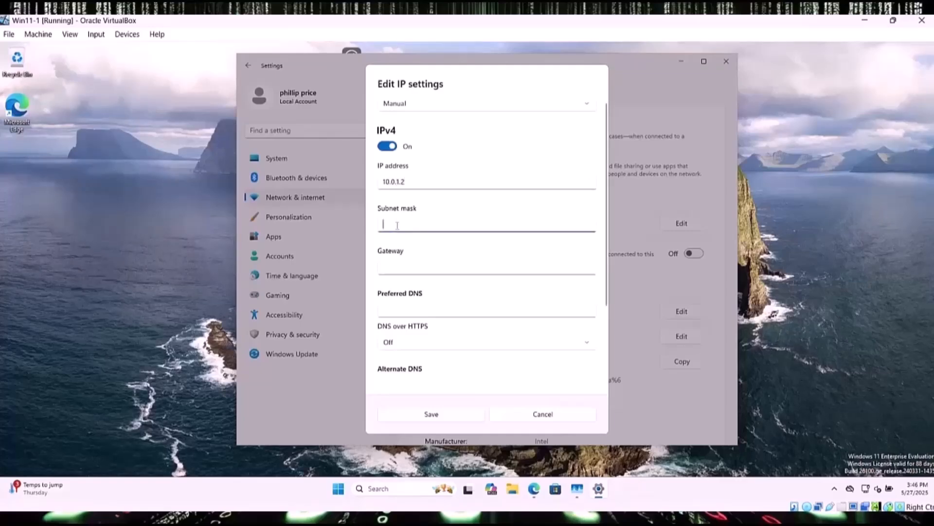
{"action": "type", "text": "255"}
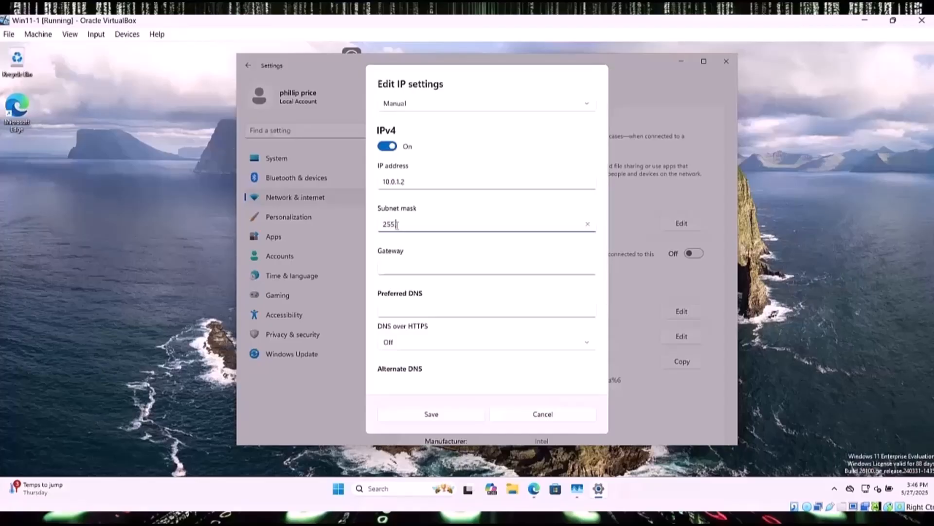
{"action": "type", "text": ".255.255.0"}
{"action": "left_click", "coordinate": [393, 271]}
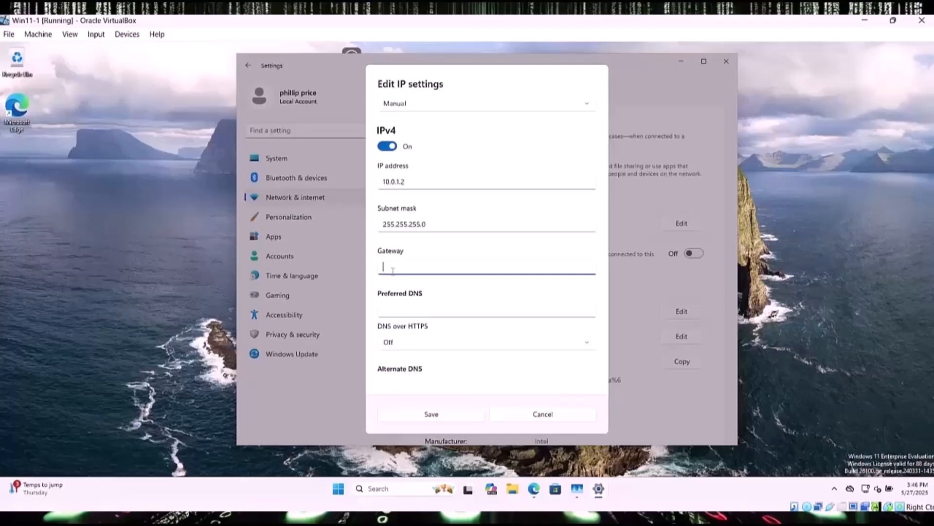
{"action": "type", "text": "10.0.1.1"}
{"action": "left_click", "coordinate": [397, 305]}
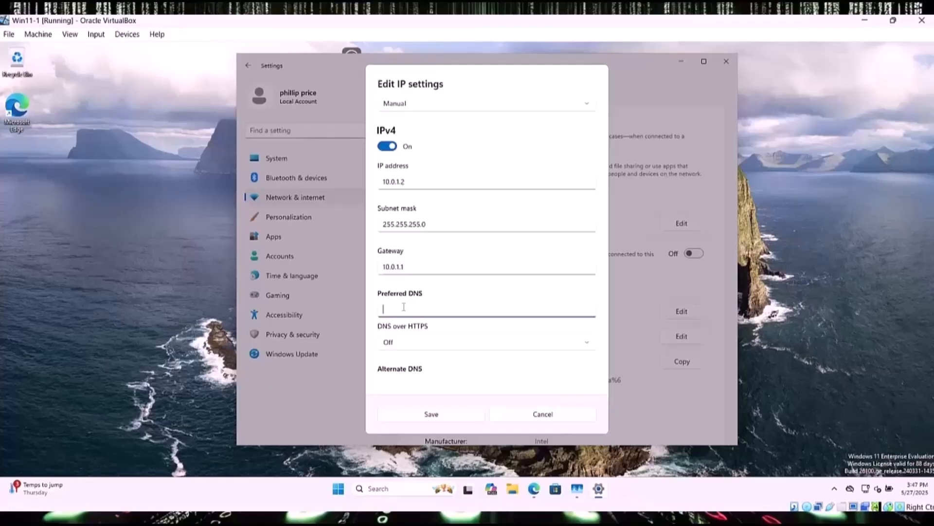
{"action": "type", "text": "10.0.1.13"}
{"action": "left_click", "coordinate": [448, 417]}
Step: Save the manual IP and DNS settings and minimize the Settings window
{"action": "left_click", "coordinate": [449, 417]}
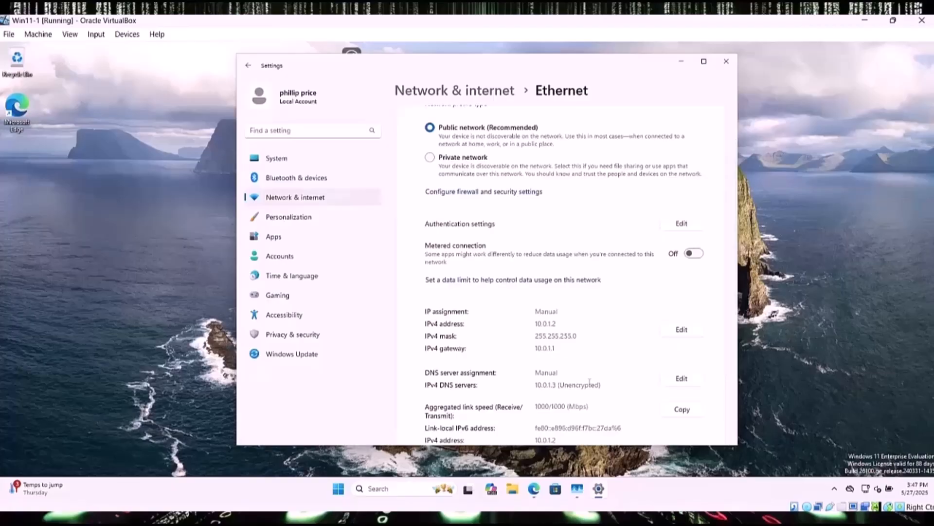
{"action": "left_click", "coordinate": [681, 62]}
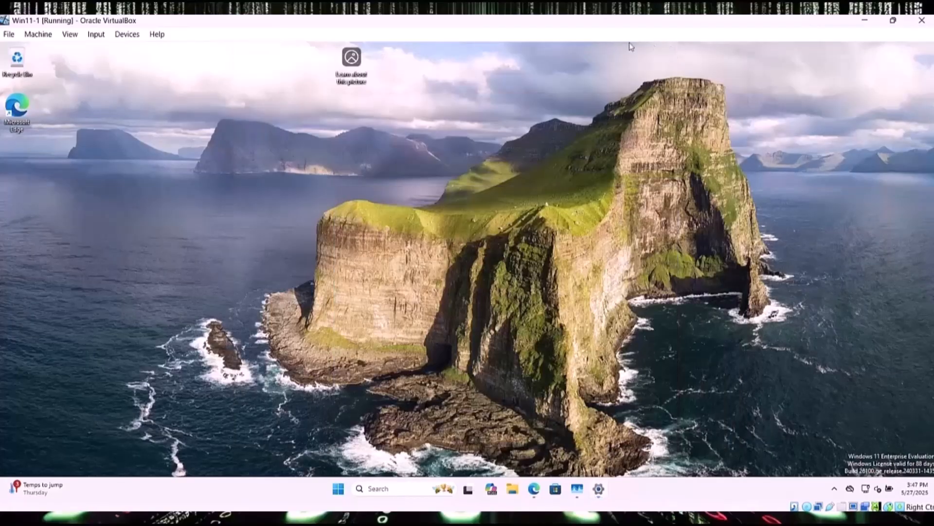
Step: Search for 'domain' and open the Access work or school settings page
{"action": "left_click", "coordinate": [378, 489]}
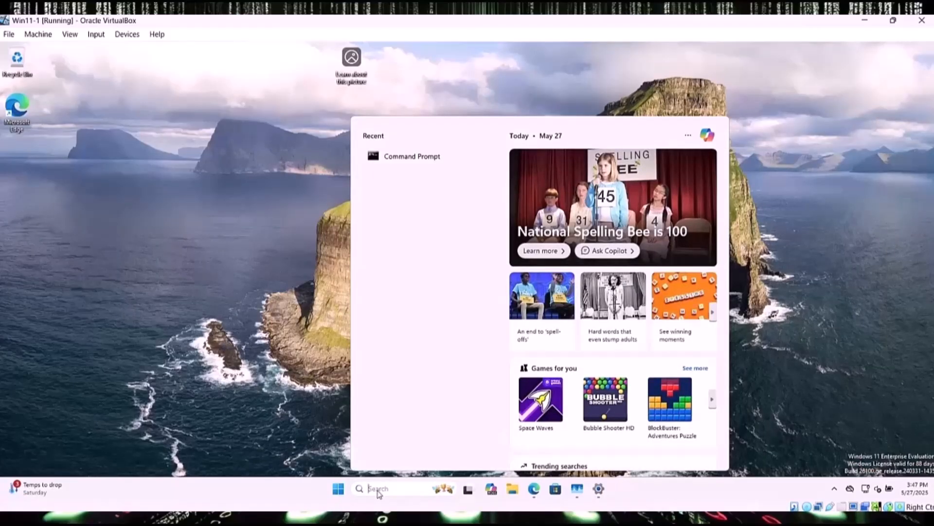
{"action": "type", "text": "domain"}
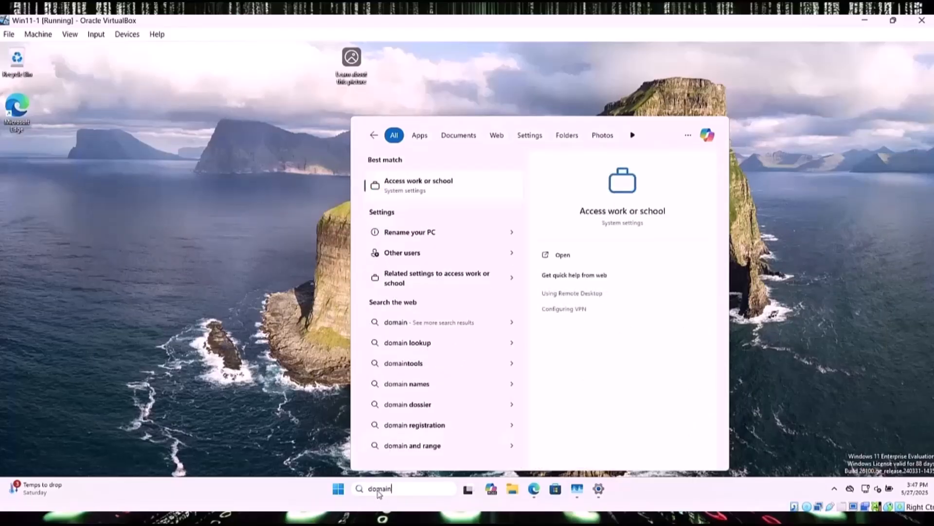
{"action": "left_click", "coordinate": [423, 190]}
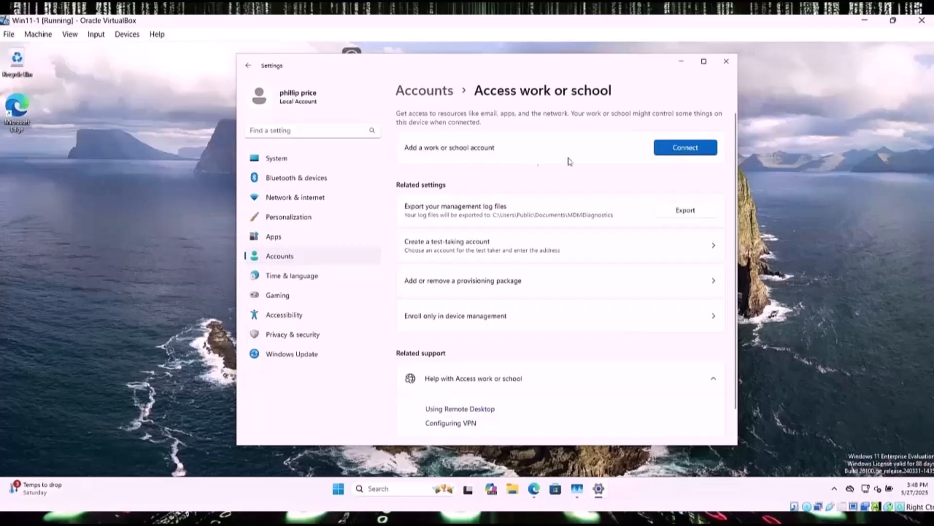
Step: Choose to join this device to a local Active Directory domain named ECorp.local
{"action": "left_click", "coordinate": [672, 151]}
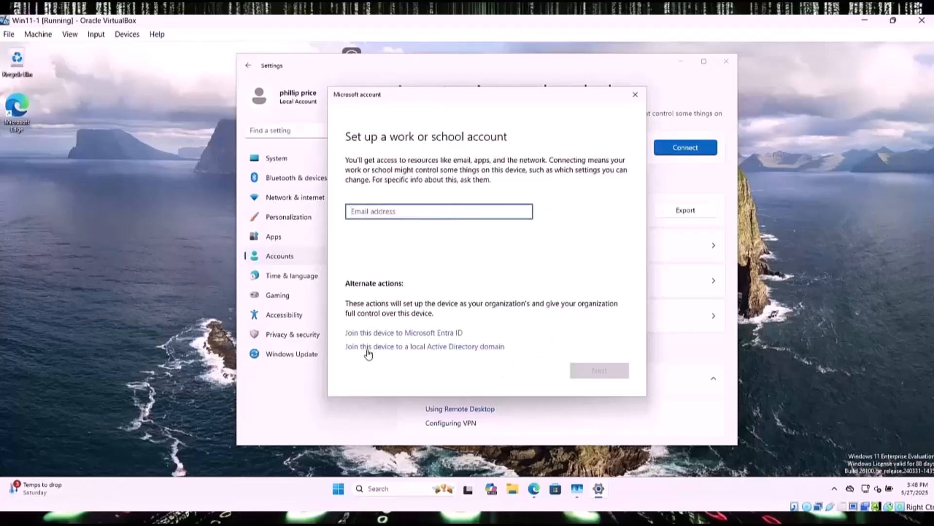
{"action": "left_click", "coordinate": [459, 347]}
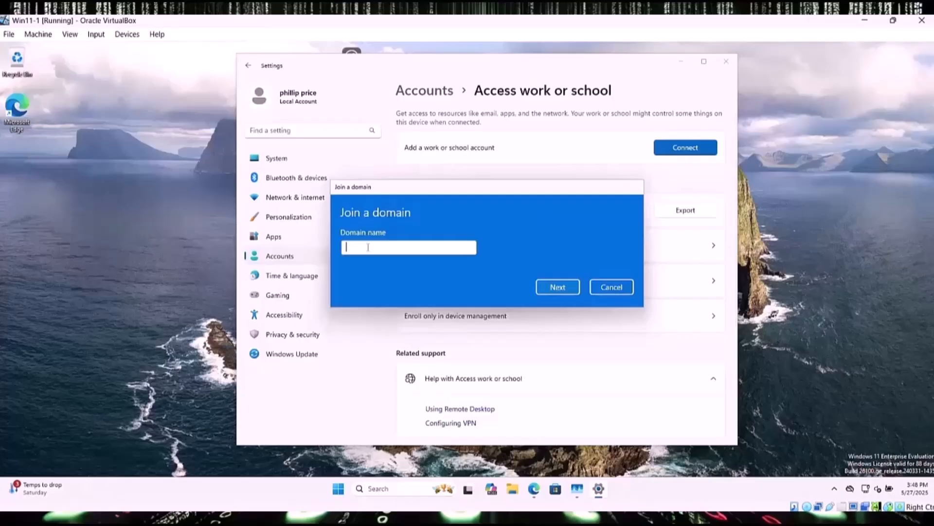
{"action": "type", "text": "ECorp.local"}
Step: Submit ECorp.local and authenticate the join as Administrator with the account password
{"action": "left_click", "coordinate": [556, 291]}
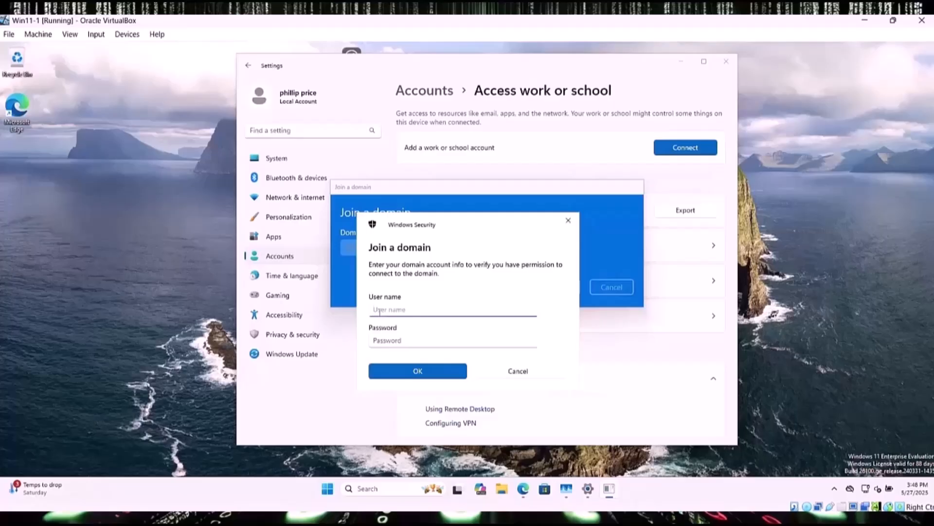
{"action": "type", "text": "Administrator"}
{"action": "left_click", "coordinate": [383, 341]}
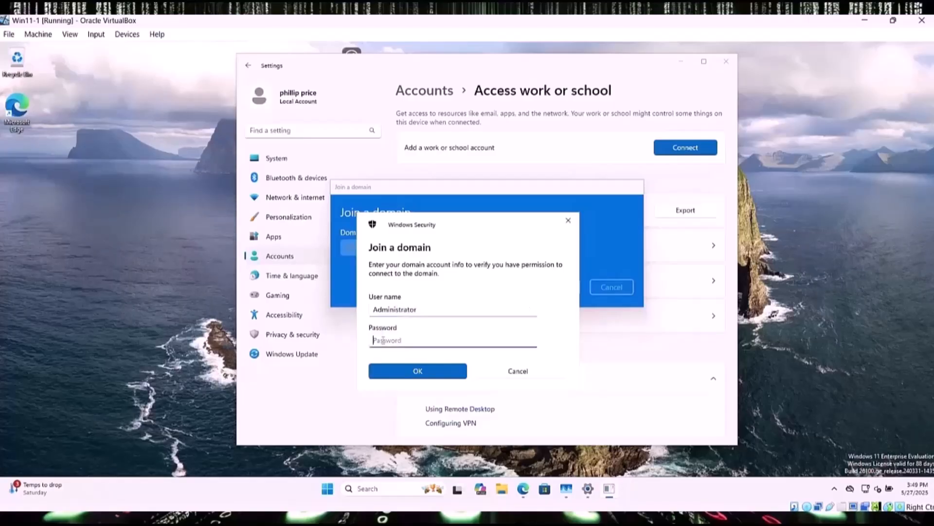
{"action": "type", "text": "P••••••••"}
{"action": "left_click", "coordinate": [419, 372]}
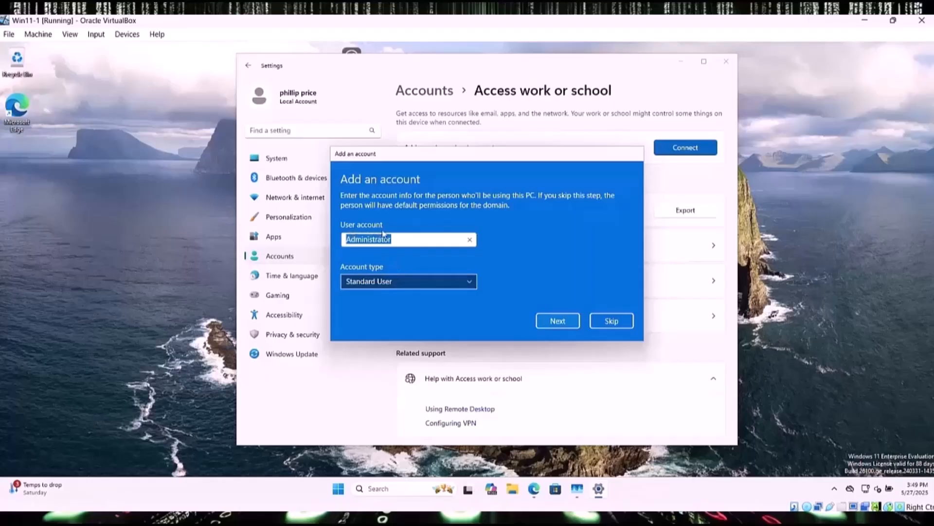
Step: Add Administrator with the Administrator account type, then restart the PC now
{"action": "left_click", "coordinate": [468, 282]}
{"action": "left_click", "coordinate": [387, 266]}
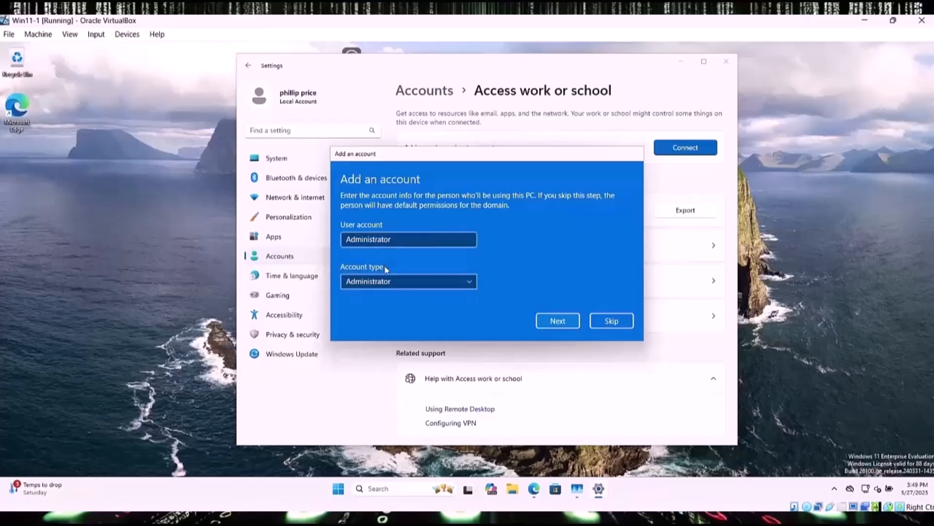
{"action": "key", "text": "shift+Tab"}
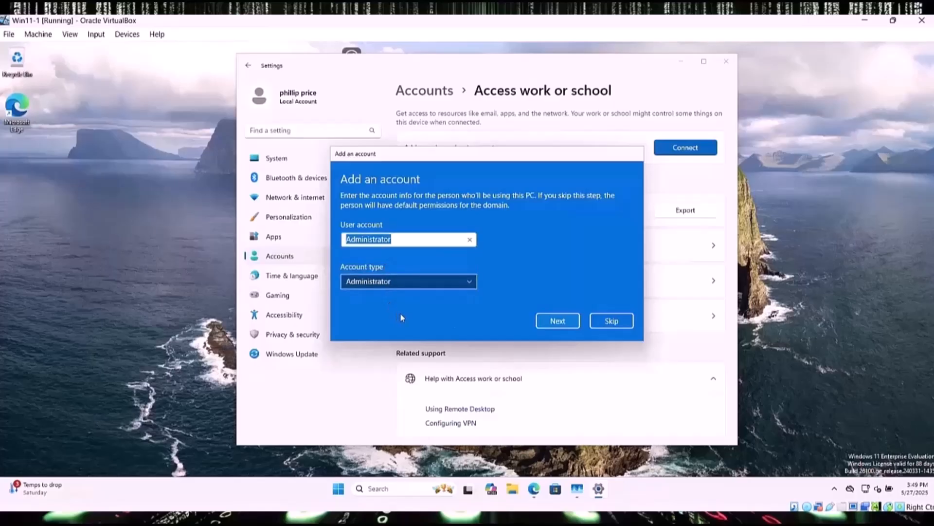
{"action": "left_click", "coordinate": [552, 322]}
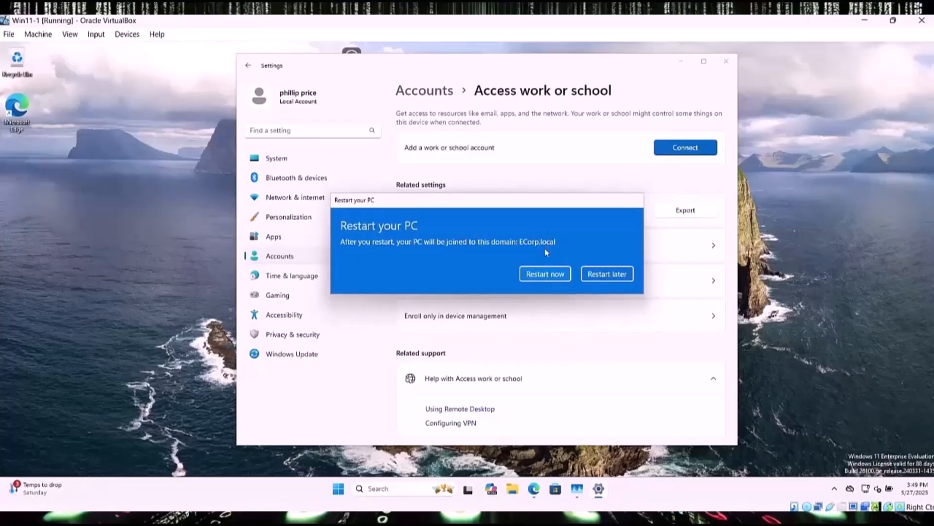
{"action": "left_click", "coordinate": [545, 274]}
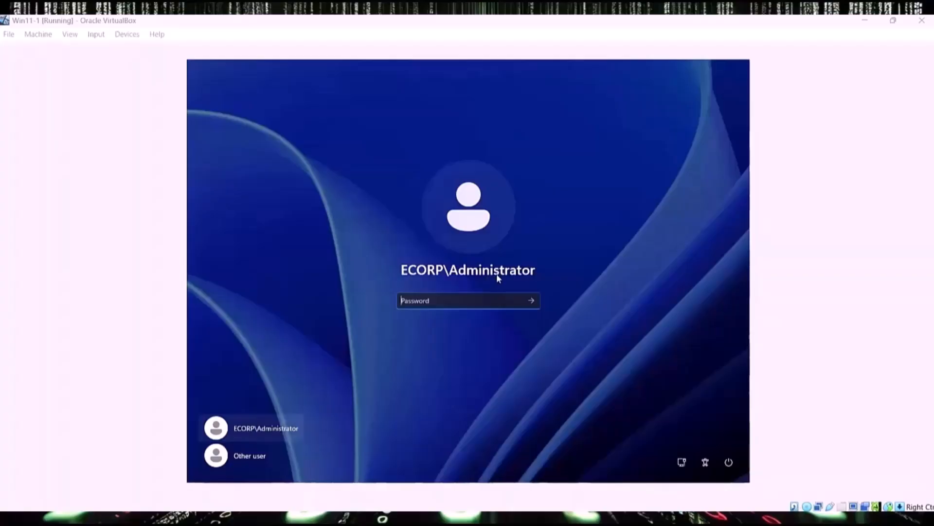
Step: Sign in as Other user with an ECorp domain user name and its password
{"action": "left_click", "coordinate": [251, 460]}
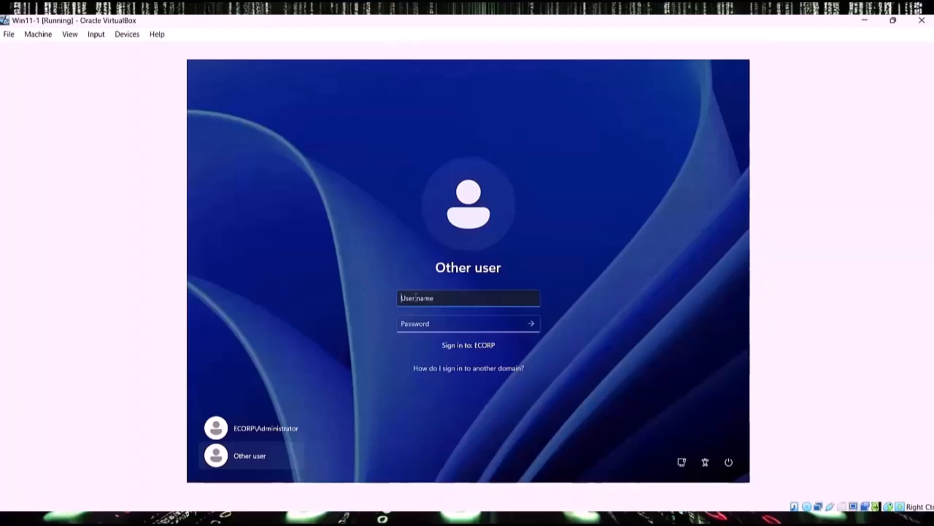
{"action": "type", "text": "ECorp\\"}
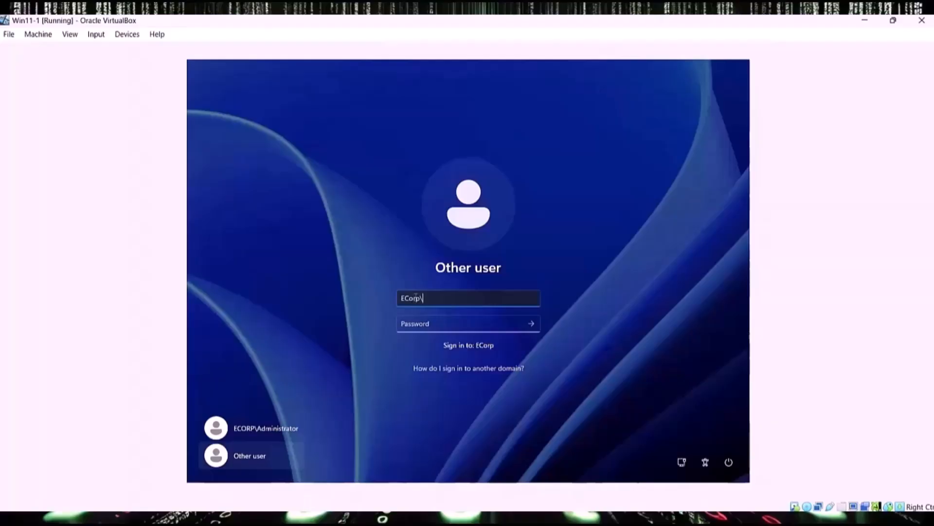
{"action": "type", "text": "pprice"}
{"action": "left_click", "coordinate": [419, 324]}
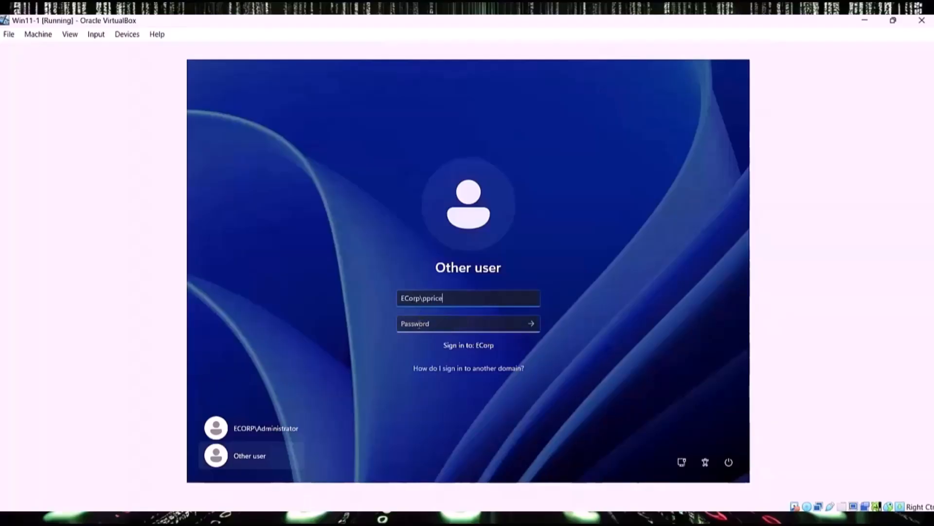
{"action": "type", "text": "******"}
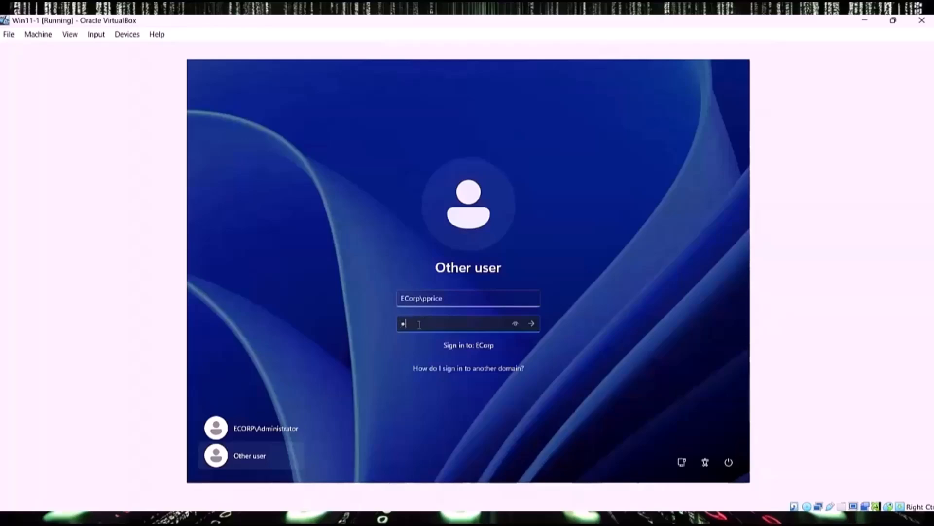
{"action": "type", "text": "***"}
{"action": "key", "text": "Return"}
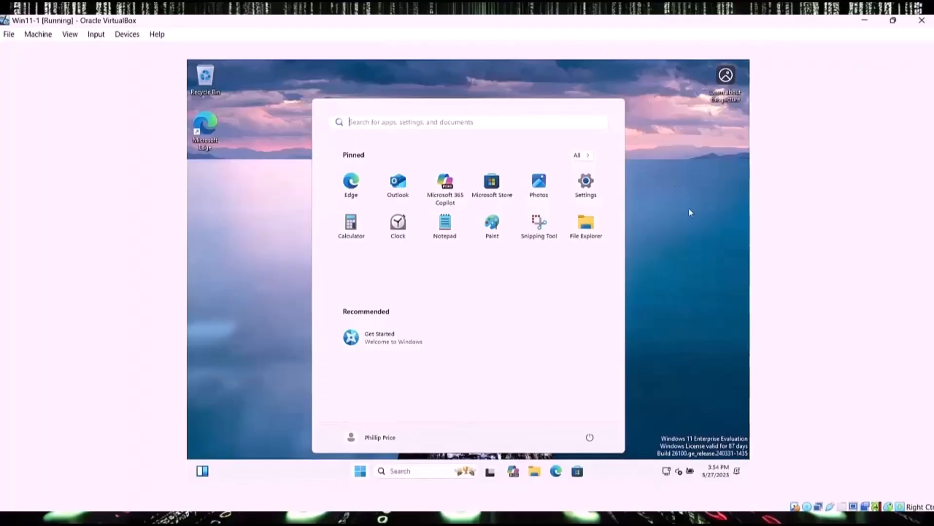
Step: Close the Start menu and restore down the full-screen VM window
{"action": "left_click", "coordinate": [708, 334]}
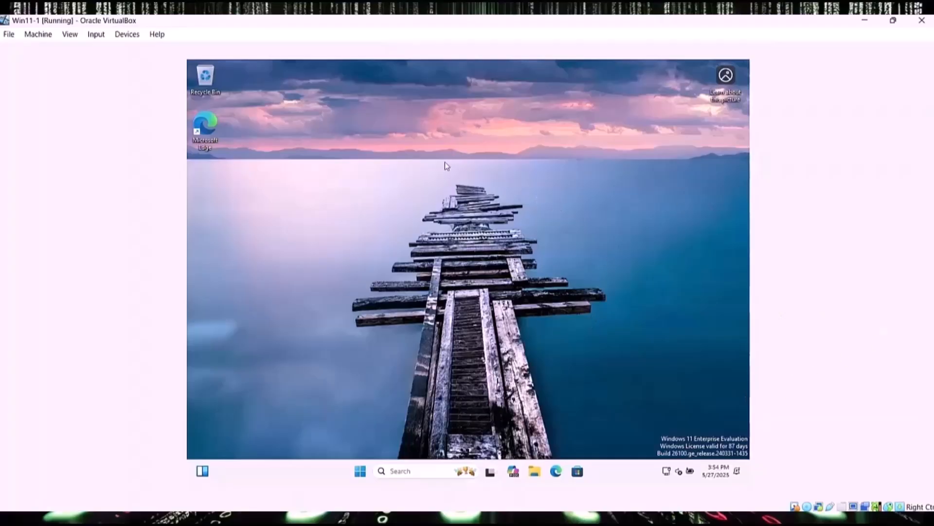
{"action": "left_click", "coordinate": [893, 21]}
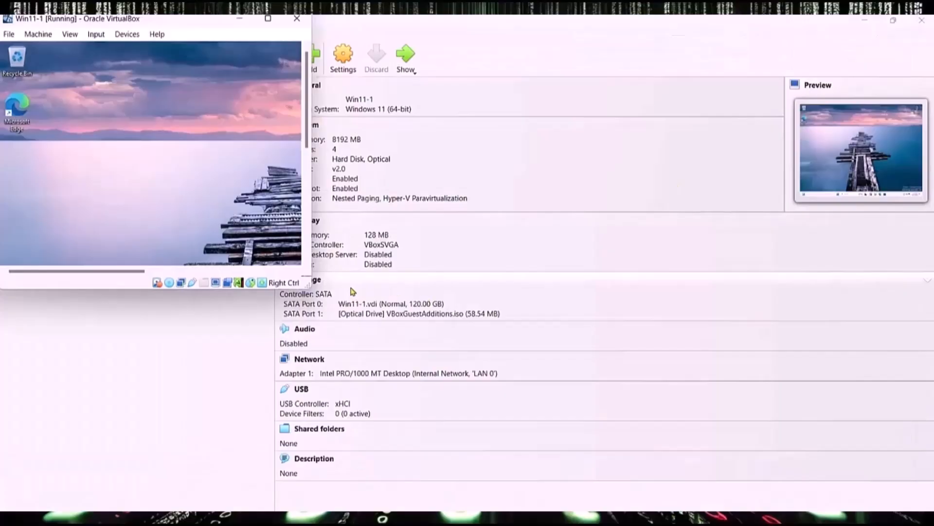
Step: Move the Win11-1 VM window back onto this screen and maximize it
{"action": "left_click_drag", "start_coordinate": [308, 288], "coordinate": [155, 100]}
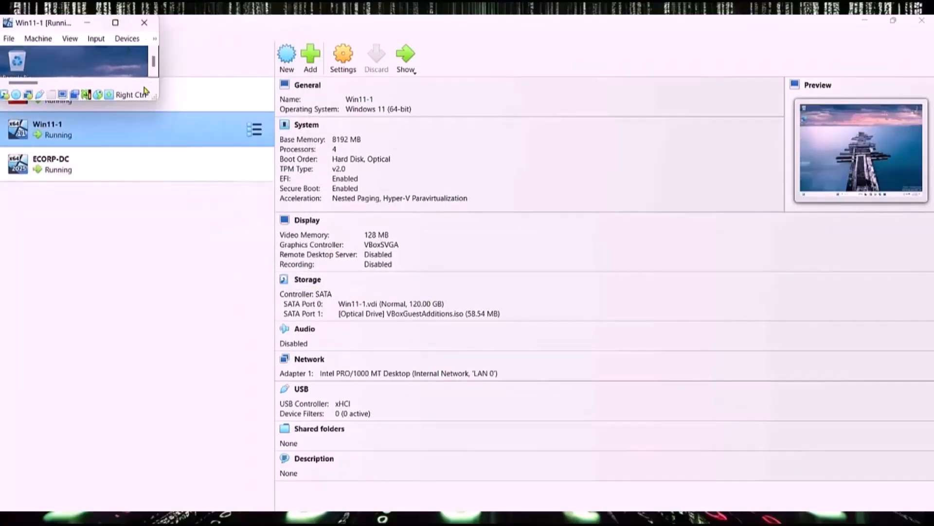
{"action": "left_click_drag", "start_coordinate": [154, 102], "coordinate": [879, 410]}
{"action": "left_click", "coordinate": [641, 414]}
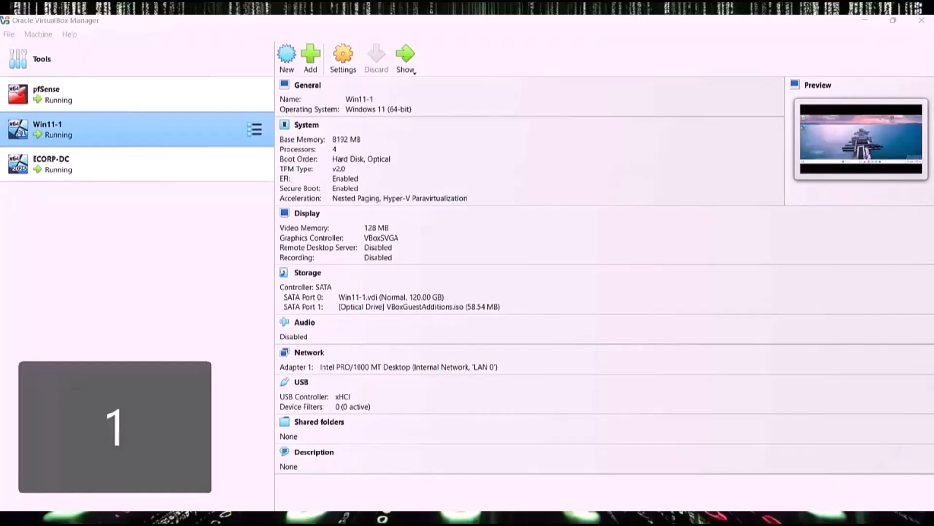
{"action": "left_click_drag", "start_coordinate": [433, 510], "coordinate": [603, 94]}
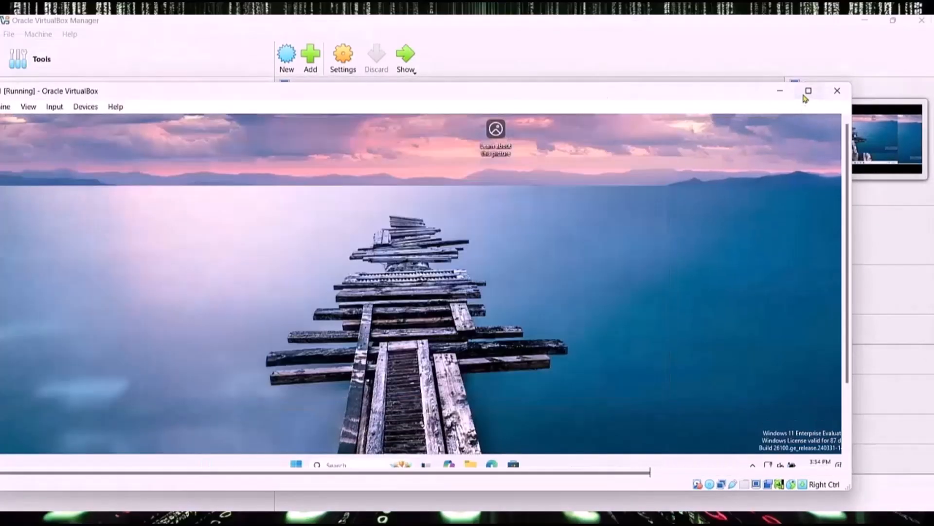
{"action": "left_click", "coordinate": [807, 93]}
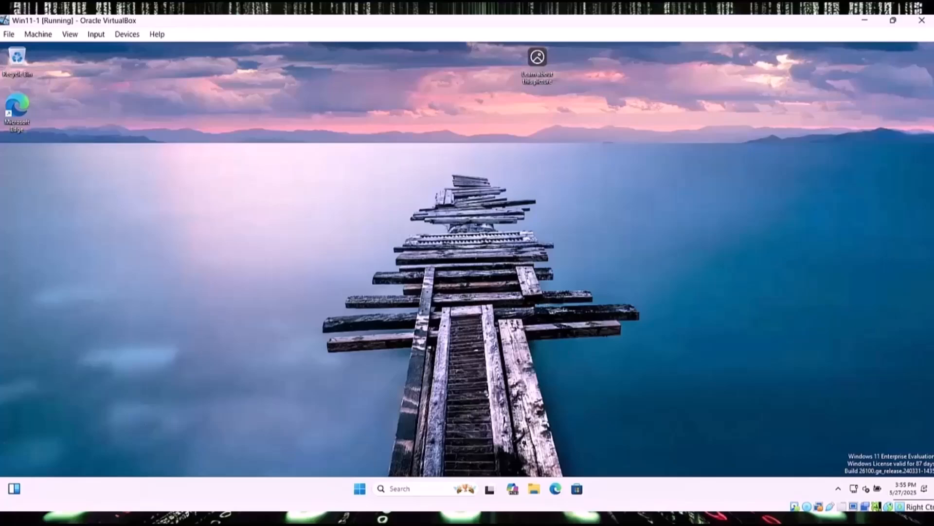
Step: Bring the ECORP-DC VM to the front, send Ctrl-Alt-Del, and start entering the Administrator password
{"action": "mouse_move", "coordinate": [554, 519]}
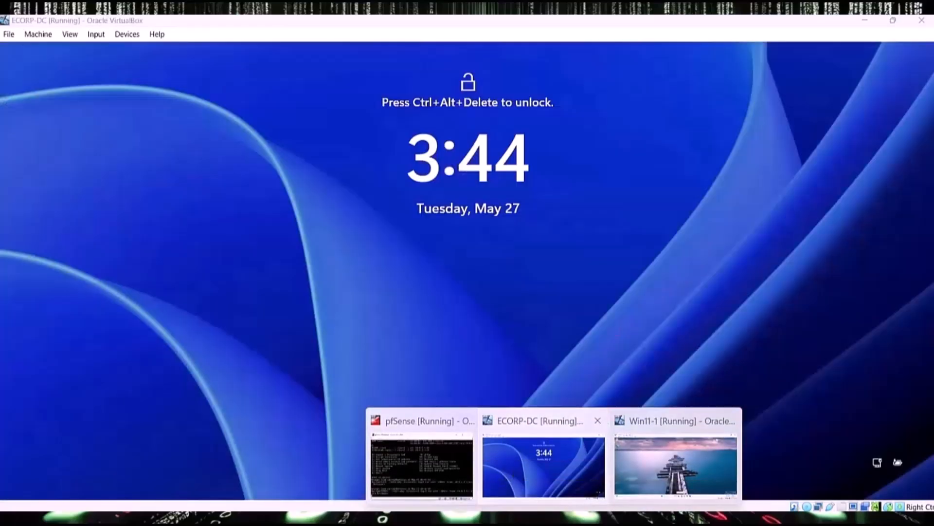
{"action": "left_click", "coordinate": [544, 465]}
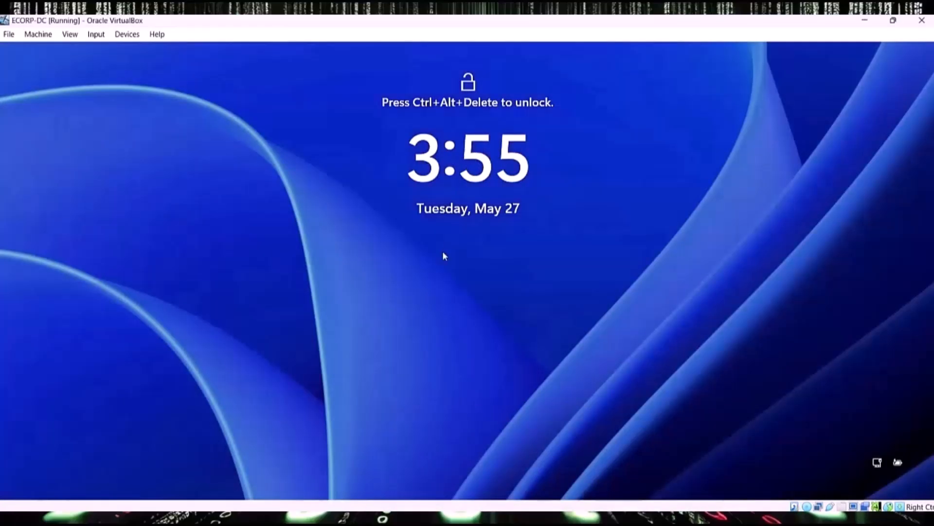
{"action": "left_click", "coordinate": [100, 37]}
{"action": "mouse_move", "coordinate": [142, 50]}
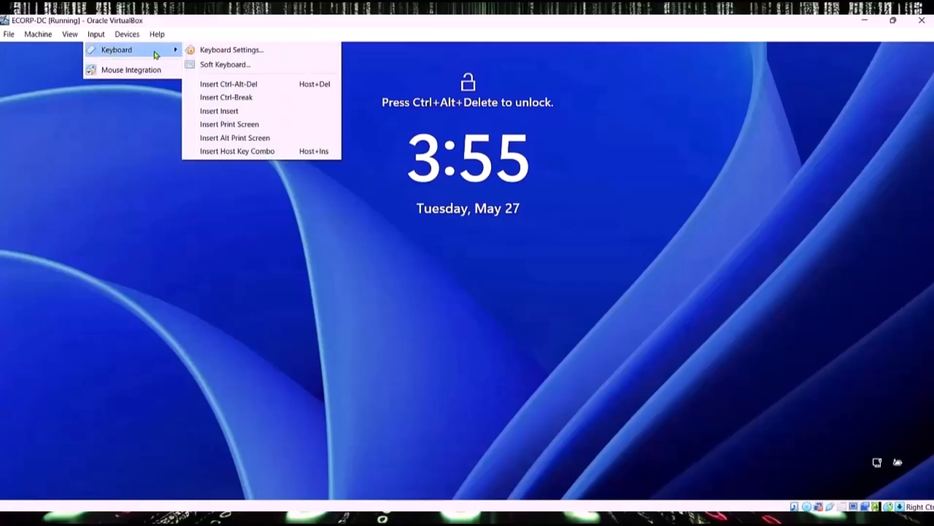
{"action": "left_click", "coordinate": [239, 87]}
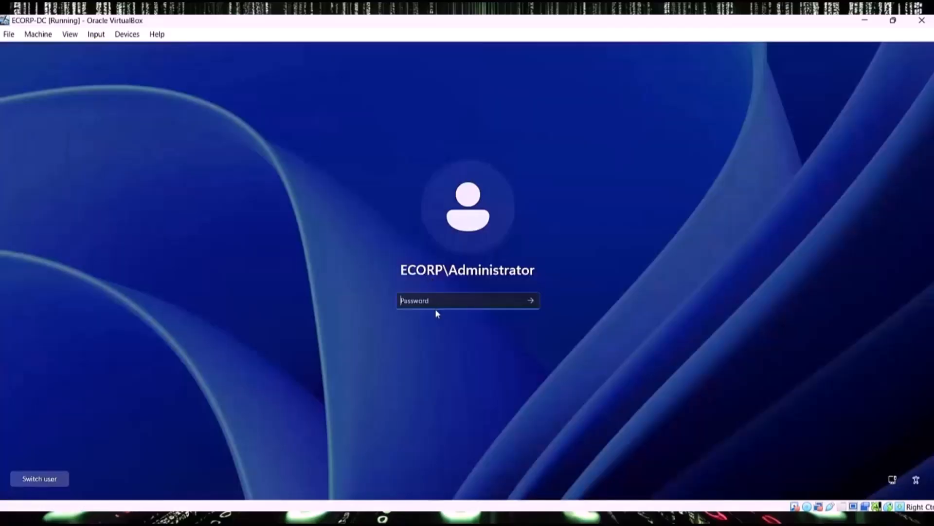
{"action": "type", "text": "•••••••"}
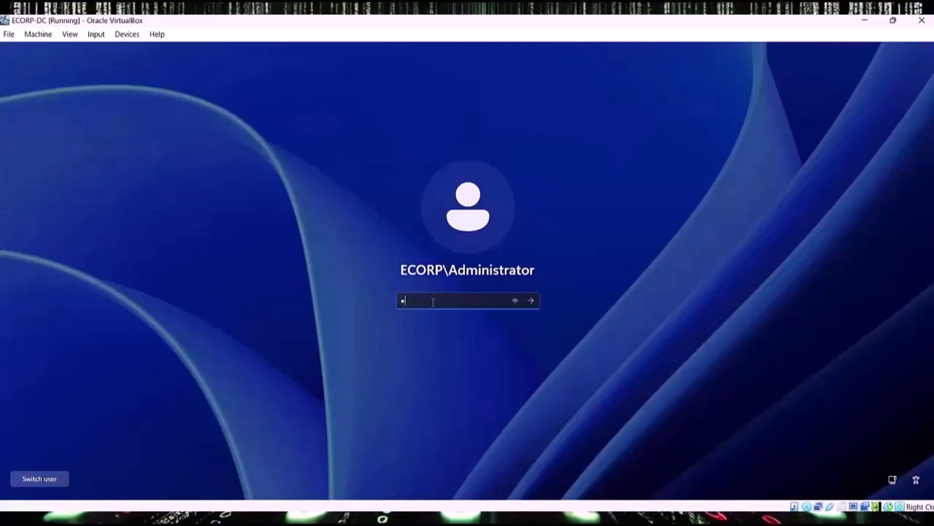
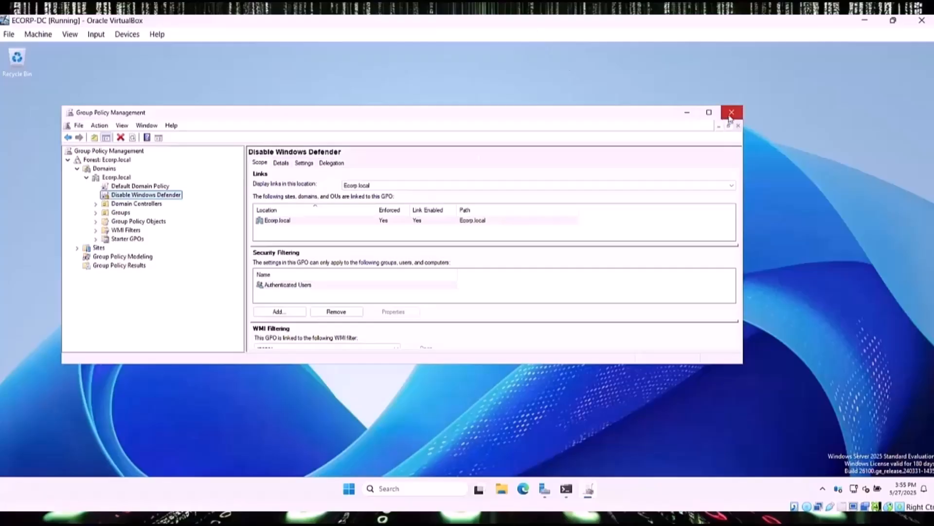
Step: Close Group Policy Management and launch Active Directory Users and Computers from Server Manager Tools
{"action": "left_click", "coordinate": [729, 118]}
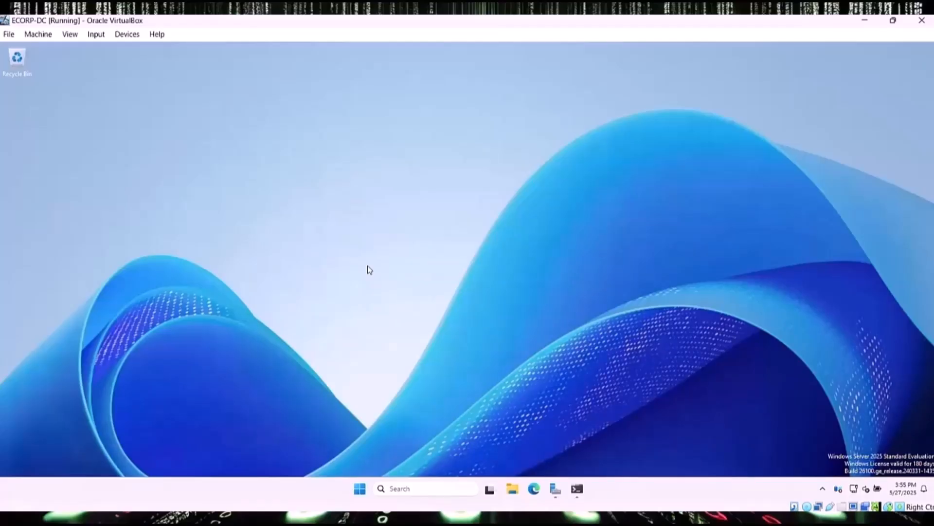
{"action": "left_click", "coordinate": [555, 488]}
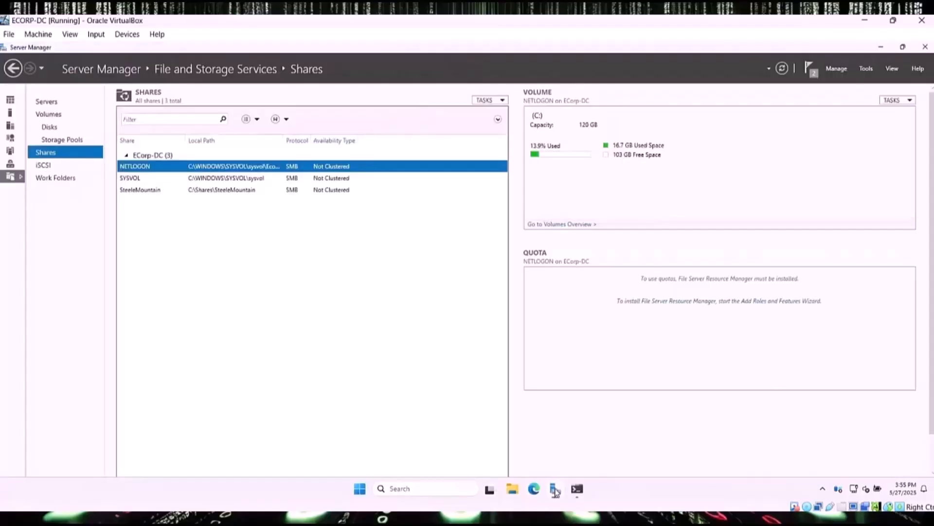
{"action": "left_click", "coordinate": [864, 69]}
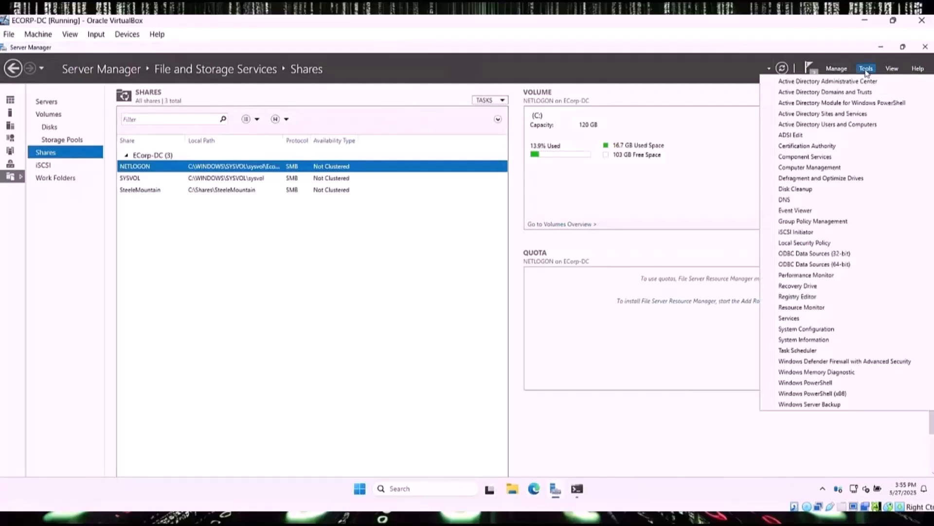
{"action": "left_click", "coordinate": [808, 128]}
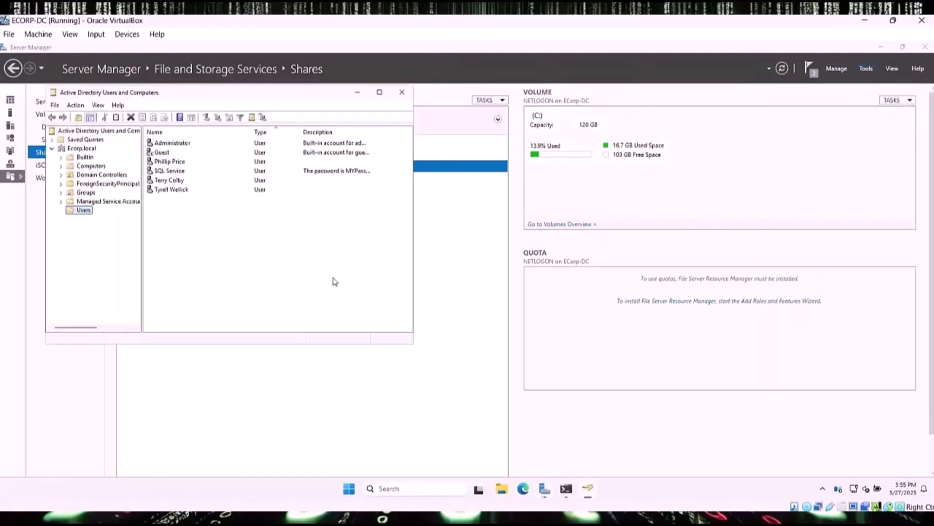
Step: Show the Ecorp.local Computers container and select the DESKTOP-IDCNRIN computer account
{"action": "left_click", "coordinate": [63, 166]}
{"action": "left_click", "coordinate": [78, 167]}
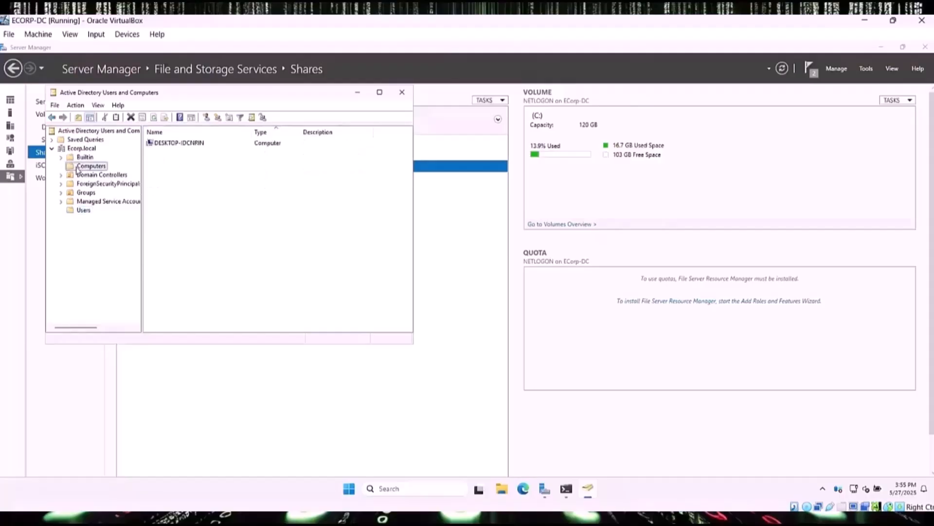
{"action": "left_click", "coordinate": [189, 145]}
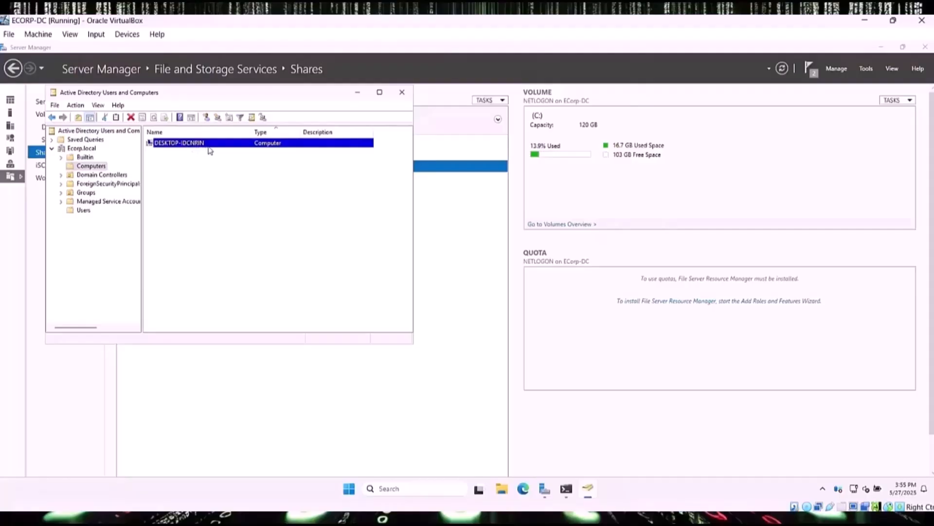
Step: Switch to Win11-1 and open the 'View your PC name' Settings page via a 'name' search
{"action": "left_click", "coordinate": [865, 24]}
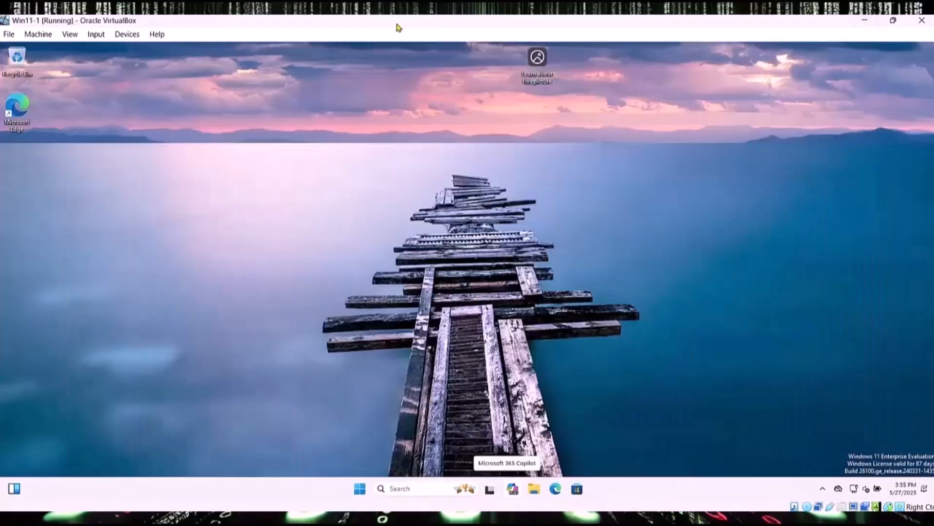
{"action": "left_click", "coordinate": [411, 489]}
{"action": "type", "text": "name"}
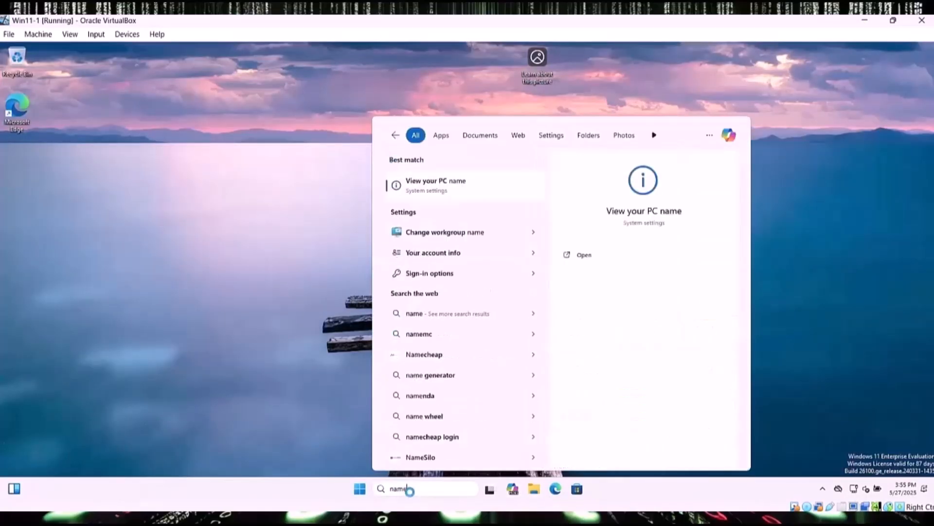
{"action": "left_click", "coordinate": [466, 186]}
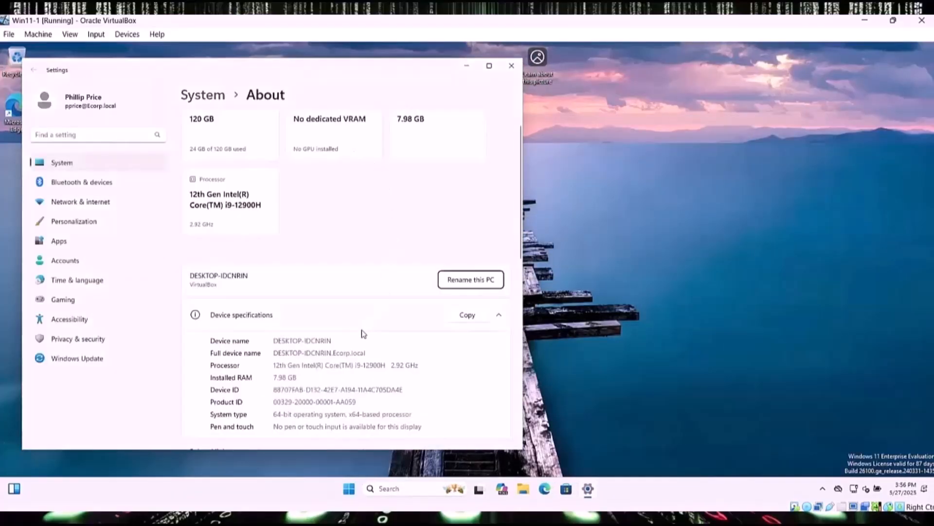
Step: Confirm the device name is DESKTOP-IDCNRIN.Ecorp.local, then close Settings
{"action": "left_click_drag", "start_coordinate": [336, 341], "coordinate": [269, 346]}
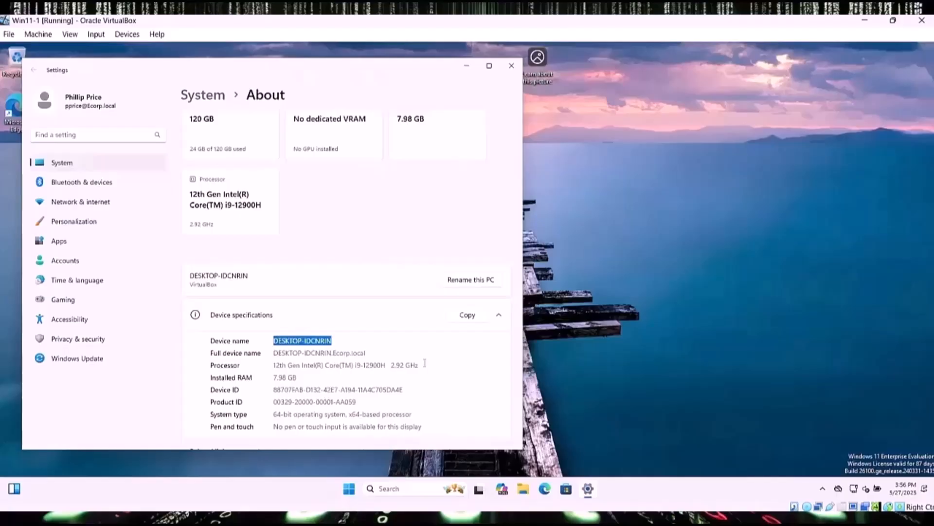
{"action": "left_click", "coordinate": [740, 194]}
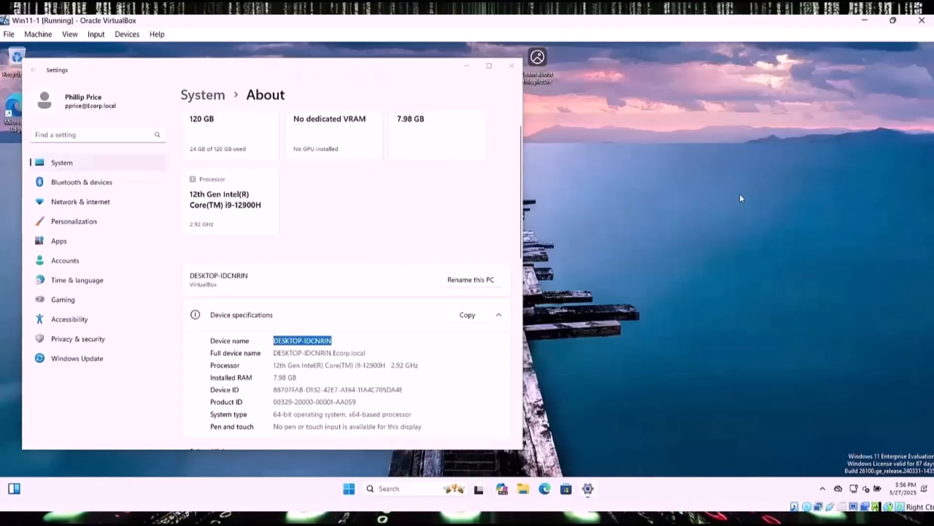
{"action": "left_click", "coordinate": [512, 65]}
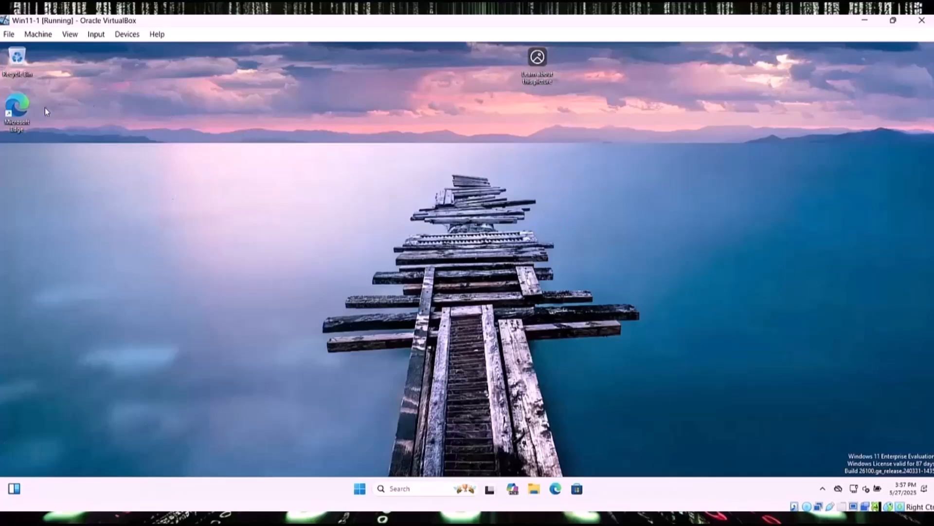
Step: Launch Edge and finish first-run setup without signing in, importing data or personalization
{"action": "double_click", "coordinate": [26, 115]}
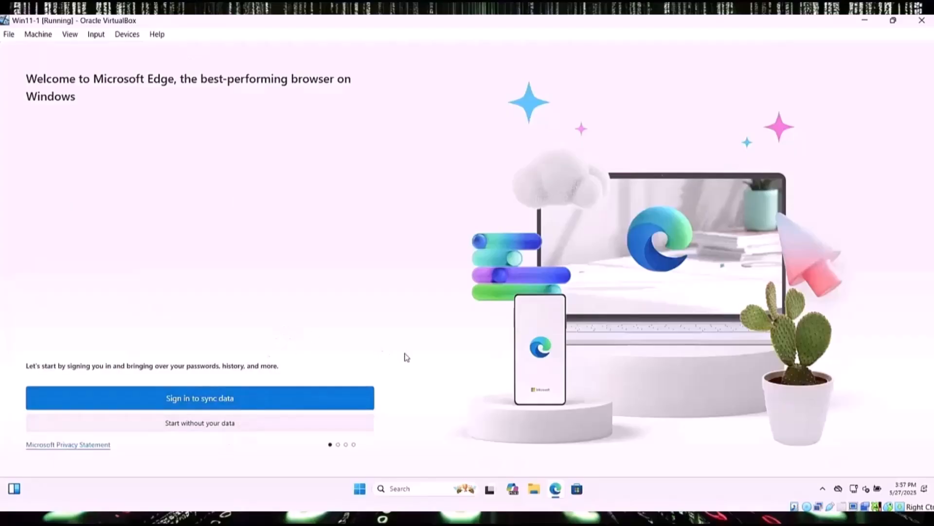
{"action": "left_click", "coordinate": [246, 429]}
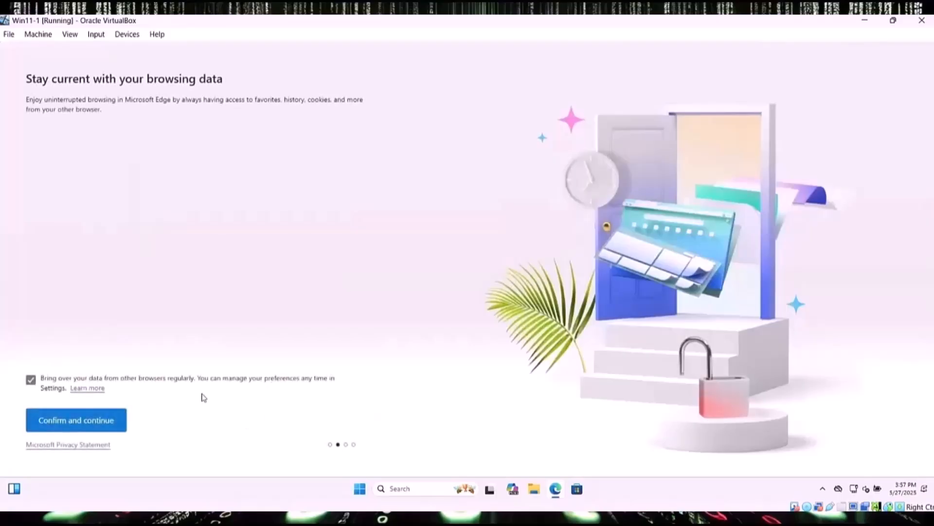
{"action": "left_click", "coordinate": [31, 379]}
{"action": "left_click", "coordinate": [68, 421]}
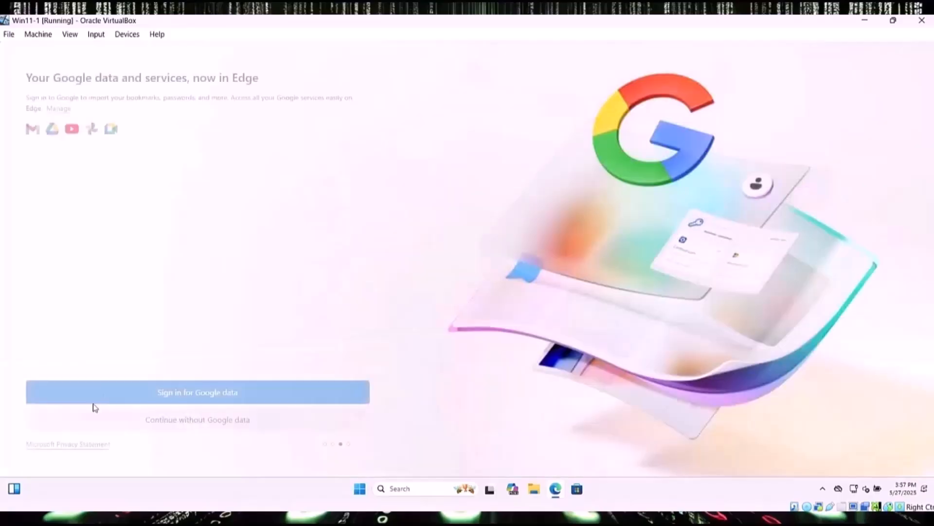
{"action": "left_click", "coordinate": [213, 423]}
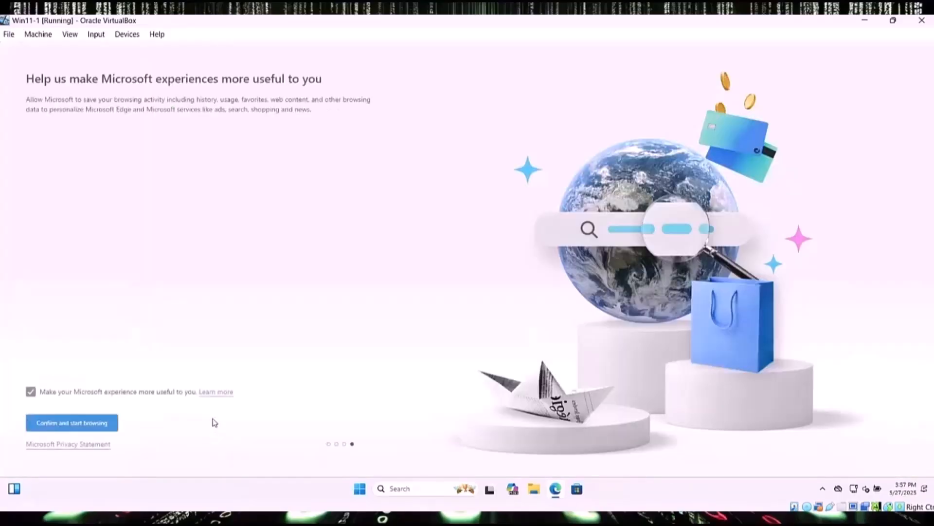
{"action": "left_click", "coordinate": [31, 391]}
{"action": "left_click", "coordinate": [79, 426]}
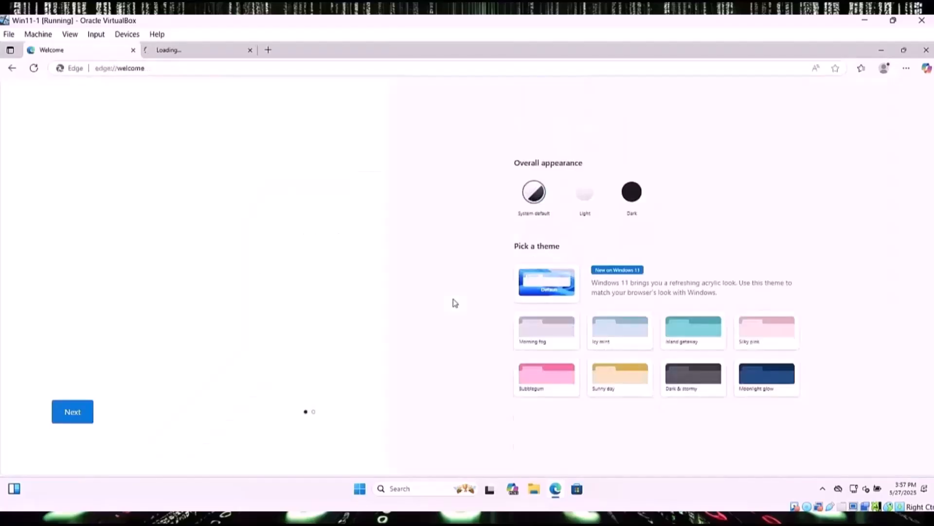
Step: Search for cnn, open the CNN website, then close all Edge tabs
{"action": "left_click", "coordinate": [157, 68]}
{"action": "type", "text": "cnn"}
{"action": "key", "text": "Return"}
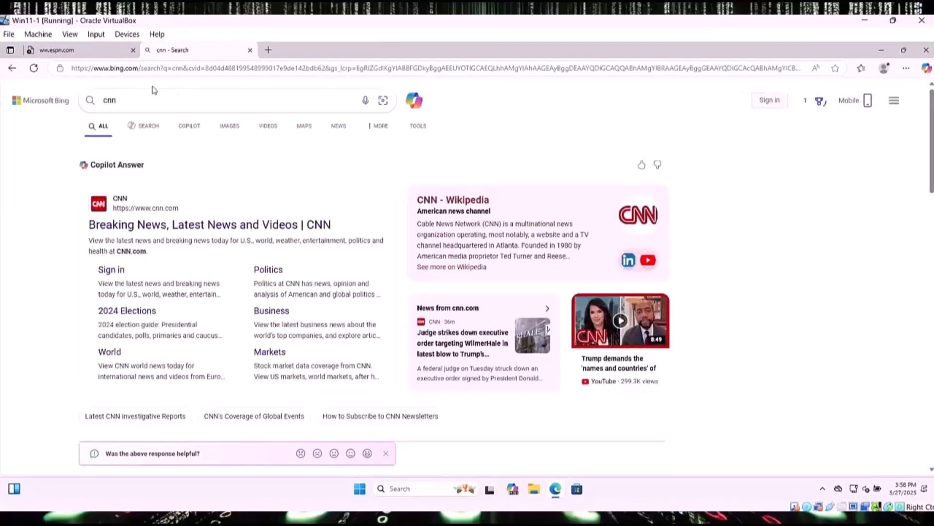
{"action": "left_click", "coordinate": [208, 225]}
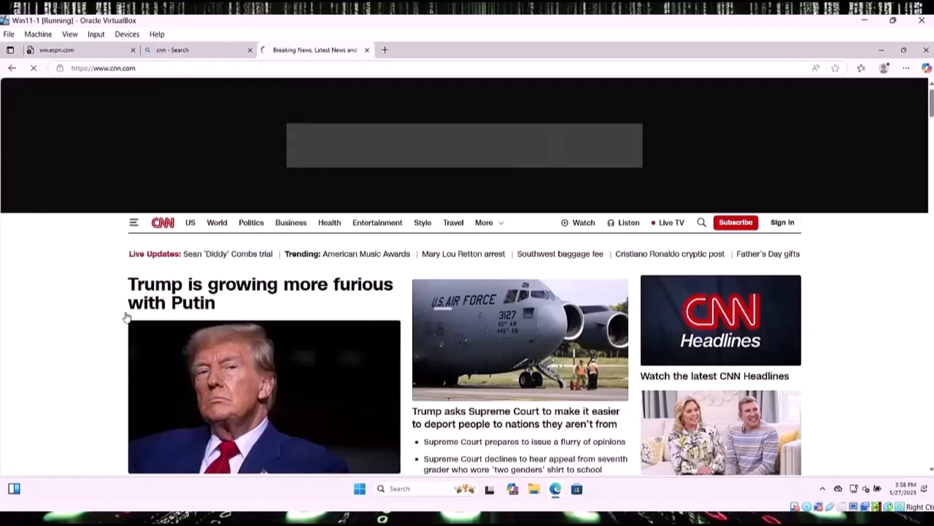
{"action": "scroll", "coordinate": [628, 327], "scroll_direction": "down", "scroll_amount": 10}
{"action": "scroll", "coordinate": [632, 350], "scroll_direction": "up", "scroll_amount": 10}
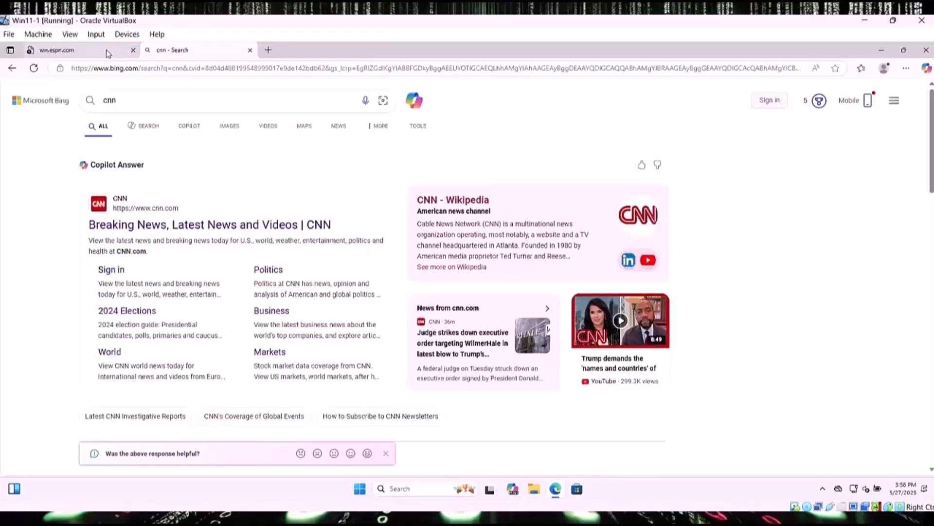
{"action": "left_click", "coordinate": [109, 52]}
{"action": "left_click", "coordinate": [133, 50]}
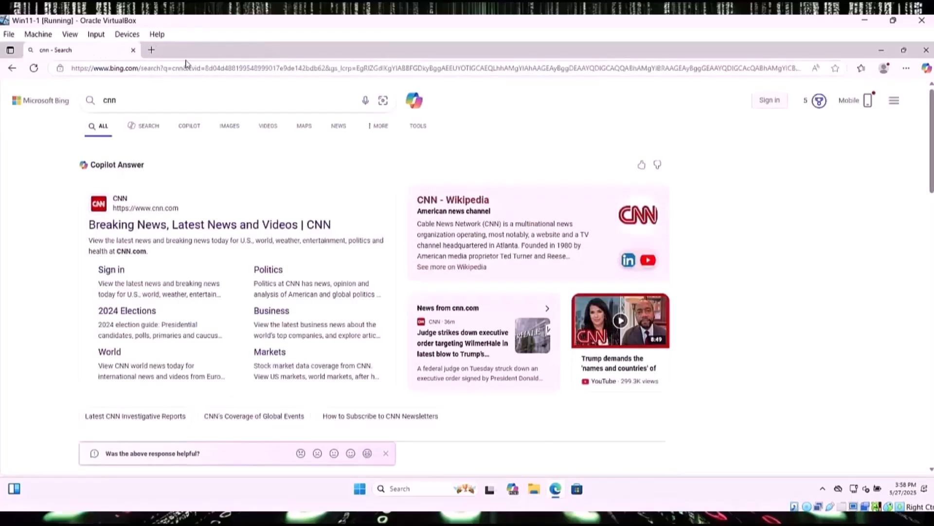
{"action": "left_click", "coordinate": [133, 50]}
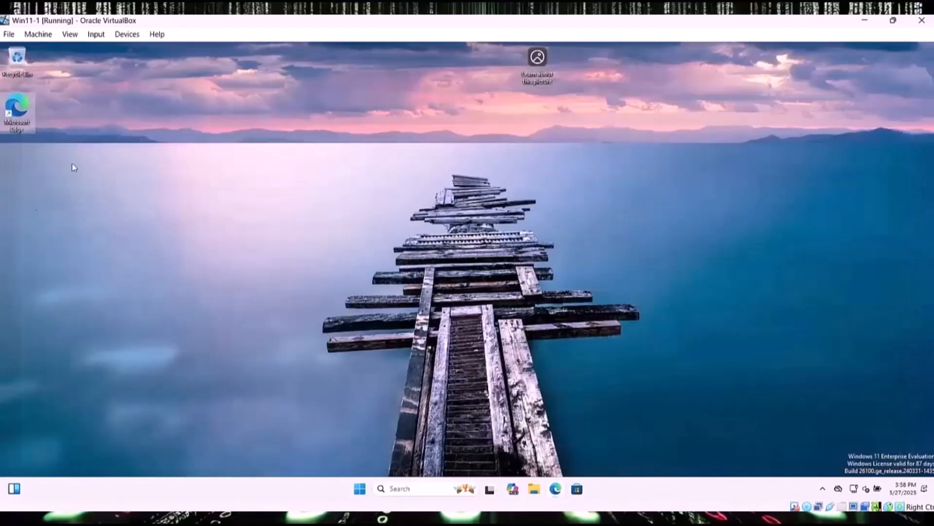
Step: Run 'ping 8.8.8.8' in Command Prompt, see 4/4 replies with 0% loss, and close it
{"action": "left_click", "coordinate": [419, 484]}
{"action": "type", "text": "cmd"}
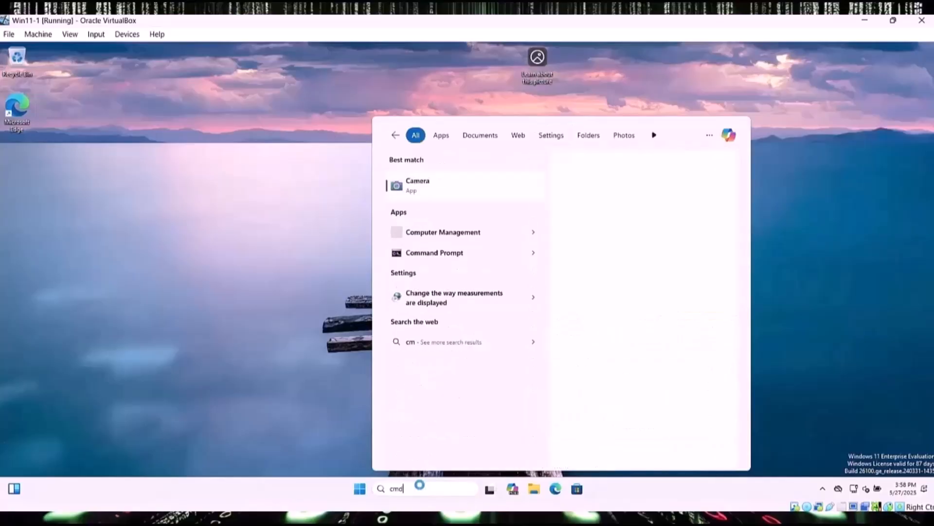
{"action": "key", "text": "Return"}
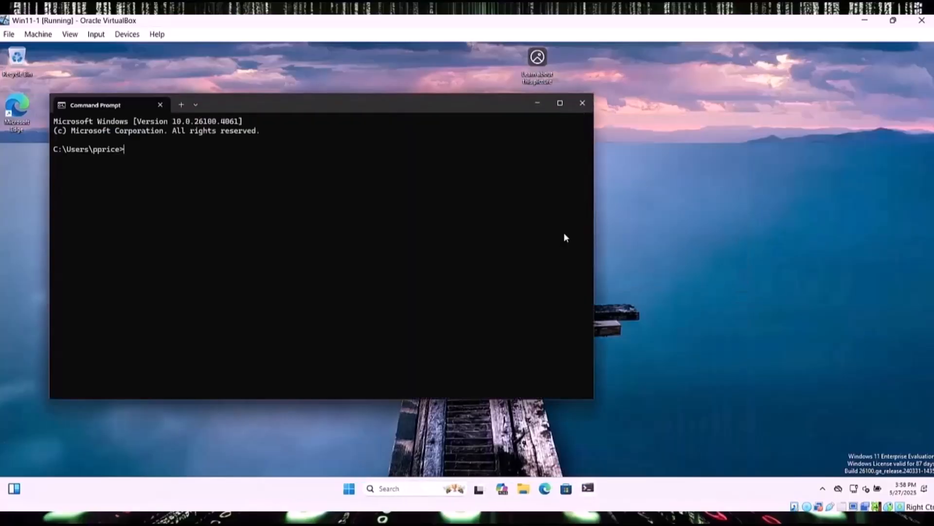
{"action": "type", "text": "ping 8.8.8.8"}
{"action": "key", "text": "Return"}
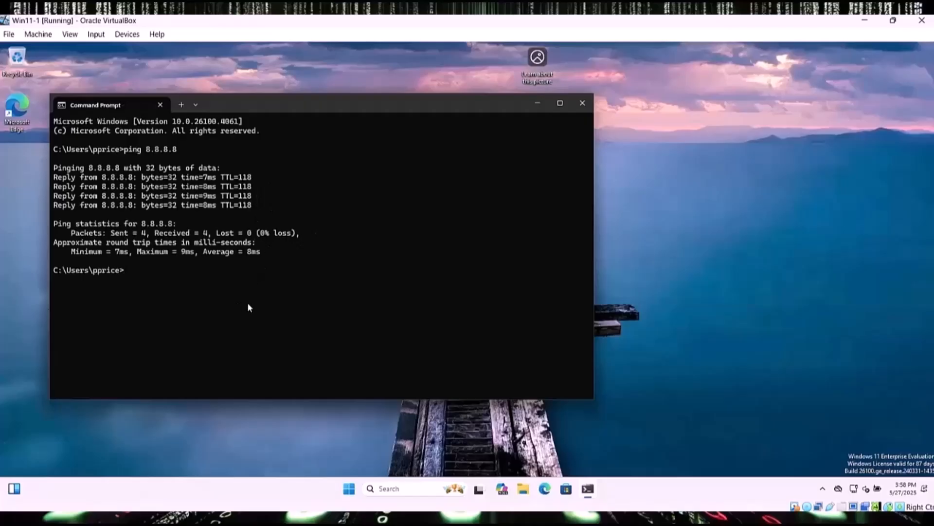
{"action": "left_click", "coordinate": [582, 103]}
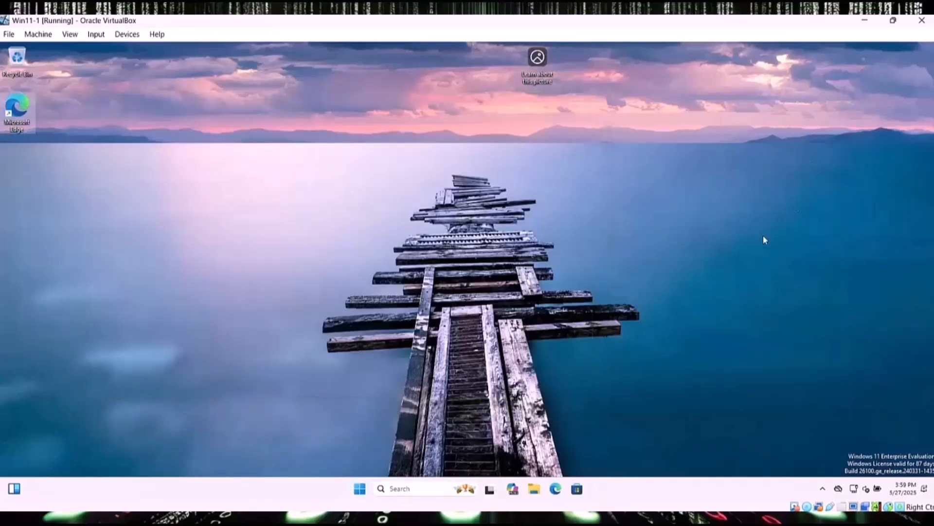